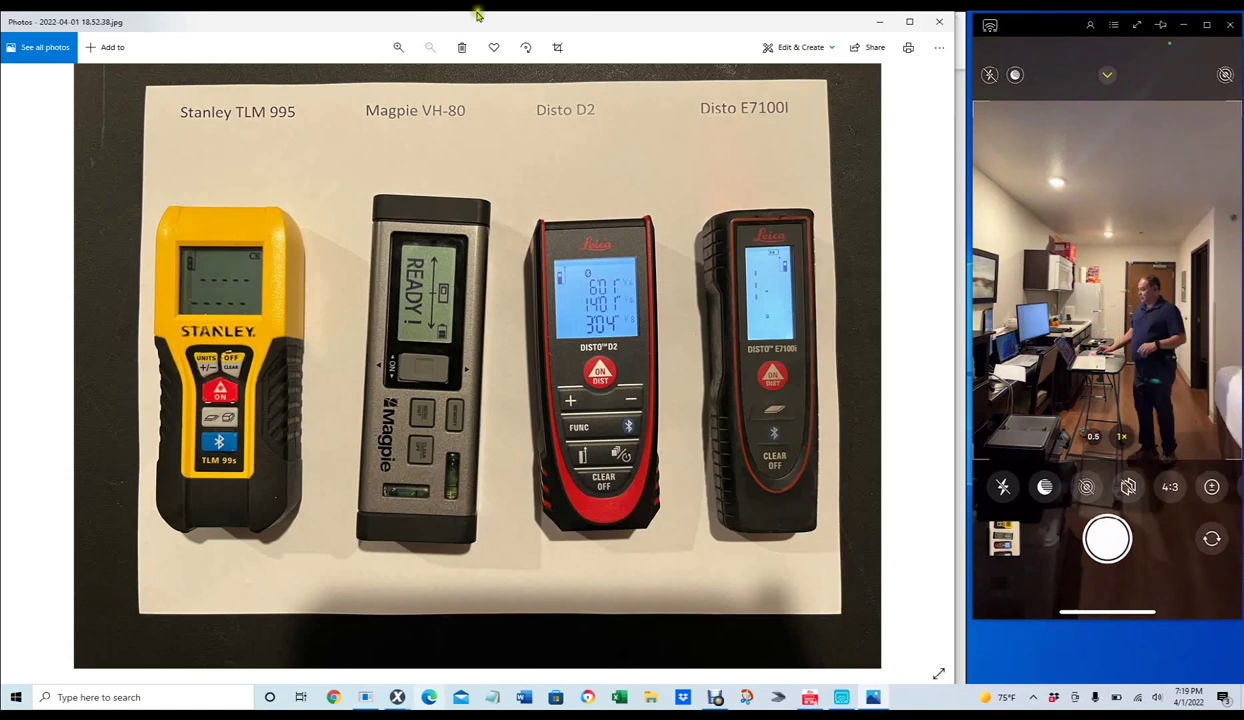
# Step: Close the device photo, switch to Leica DISTO transfer and take a test distance reading into the distance field
pyautogui.click(939, 21)
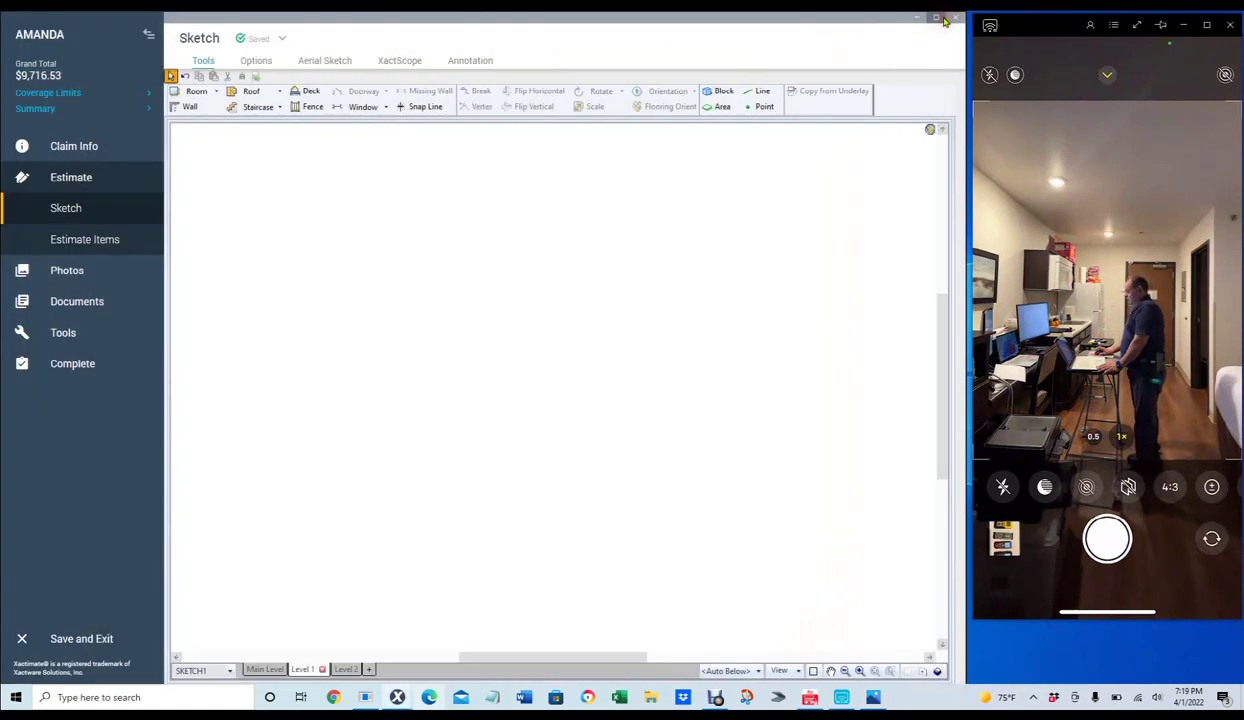
pyautogui.click(660, 403)
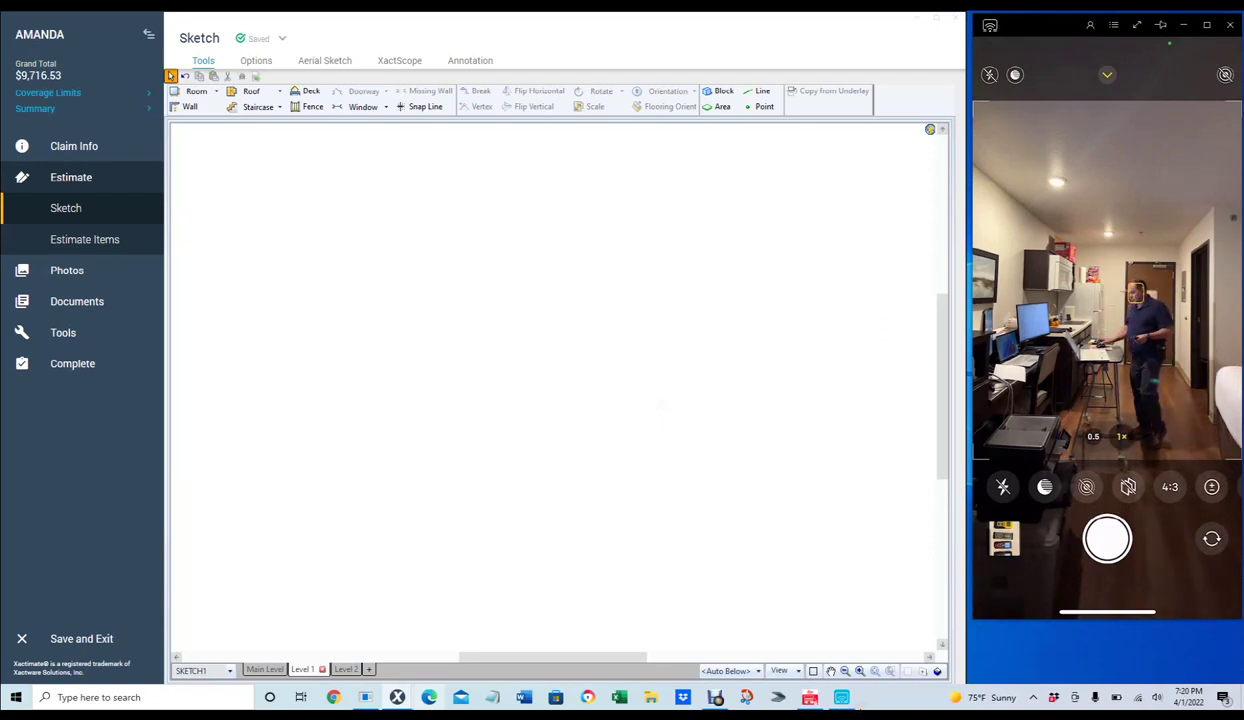
pyautogui.click(810, 697)
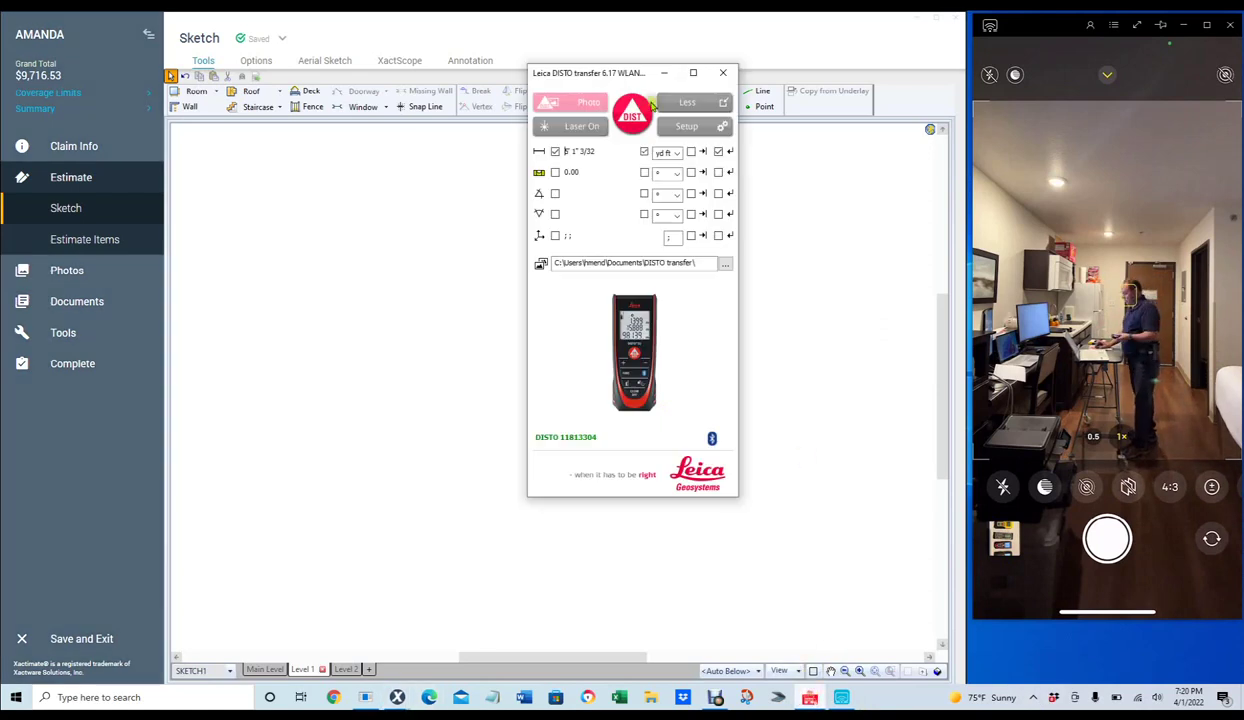
pyautogui.doubleClick(594, 151)
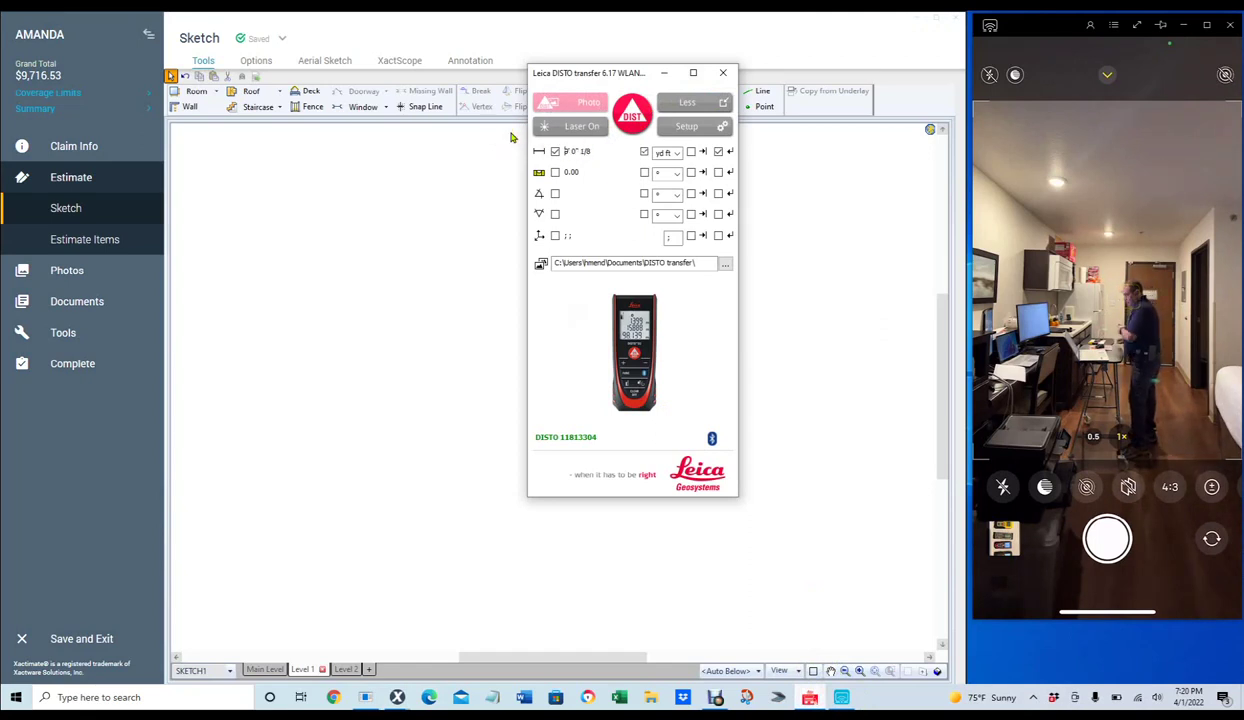
# Step: Back in the Xactimate sketch, place a 12' by 12' room on Level 1 and break its right wall about 6' 6" below the upper inside corner
pyautogui.click(813, 373)
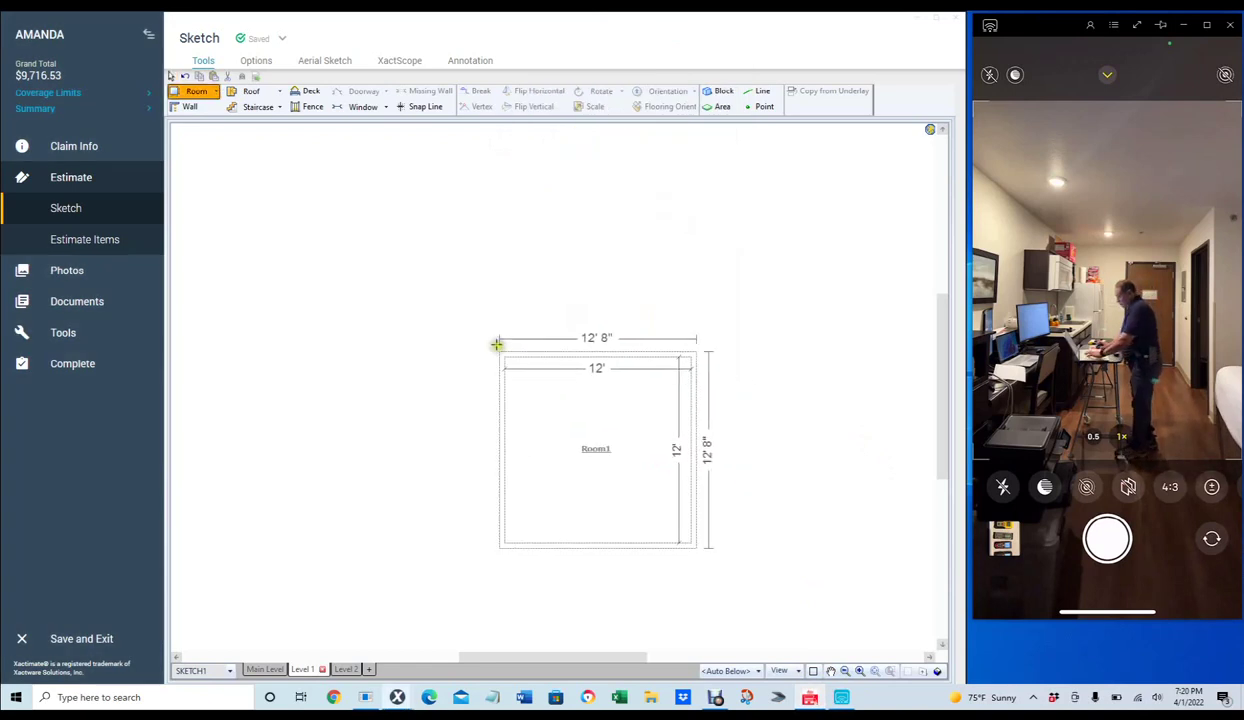
pyautogui.click(372, 206)
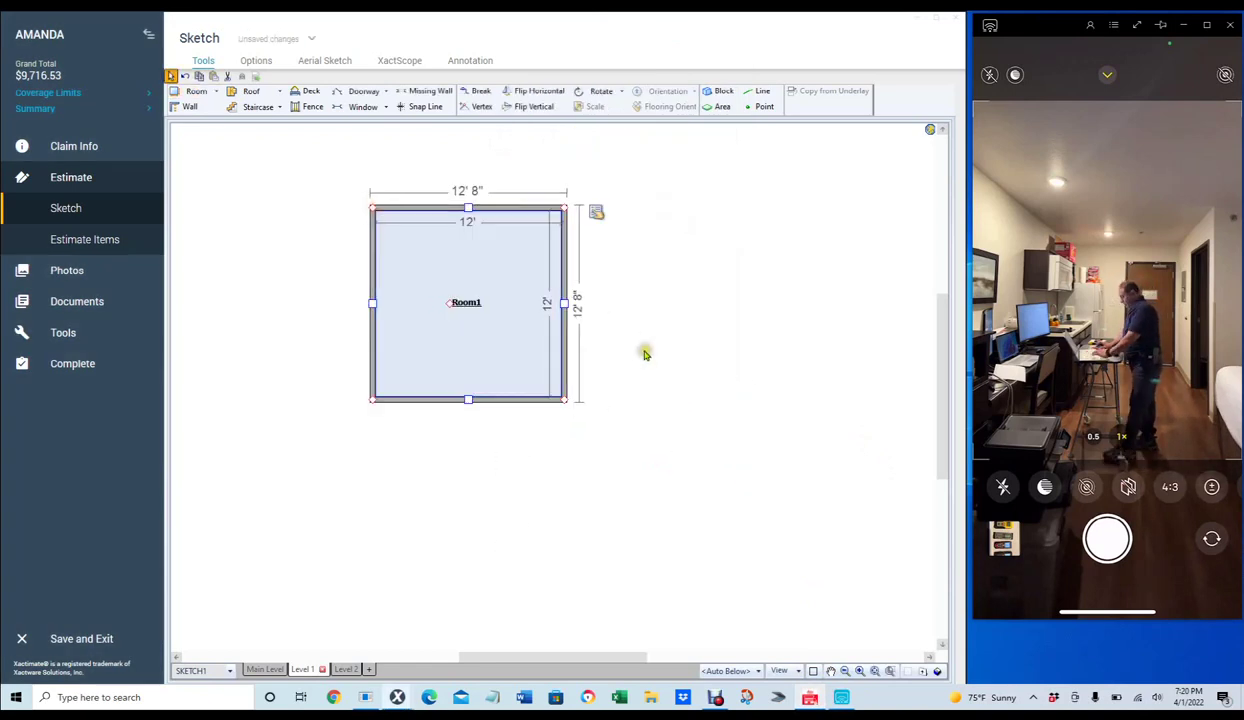
pyautogui.press('b')
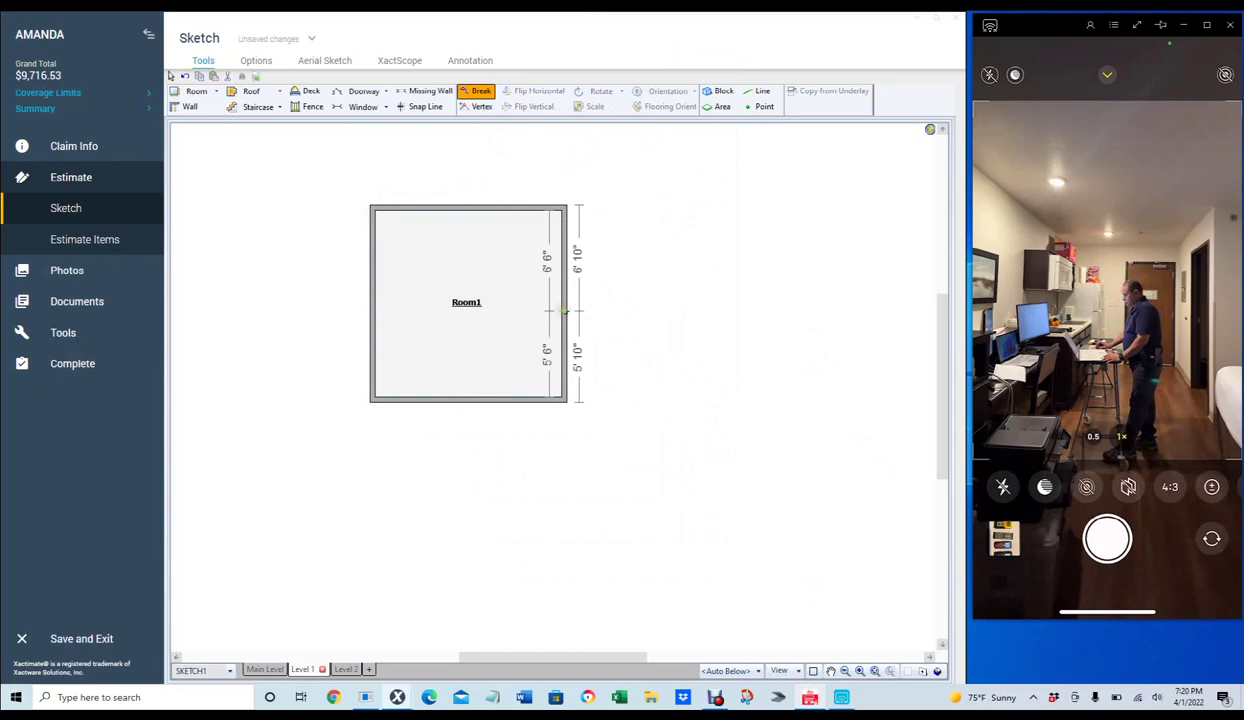
pyautogui.click(565, 311)
# Step: Pull the upper part of Room1's right wall outward and set the inside length of the resulting offset wall to 7' 10"
pyautogui.moveTo(564, 255); pyautogui.dragTo(656, 255)
pyautogui.click(604, 293)
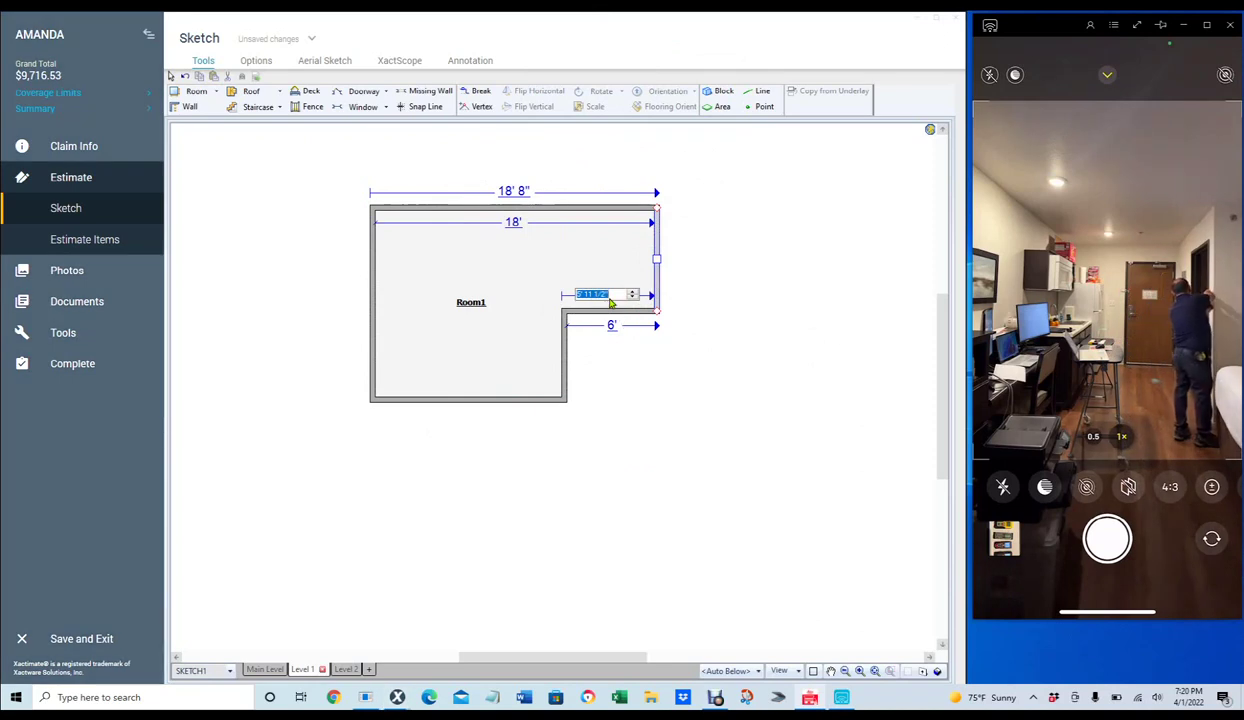
pyautogui.write("7'10")
pyautogui.press('Return')
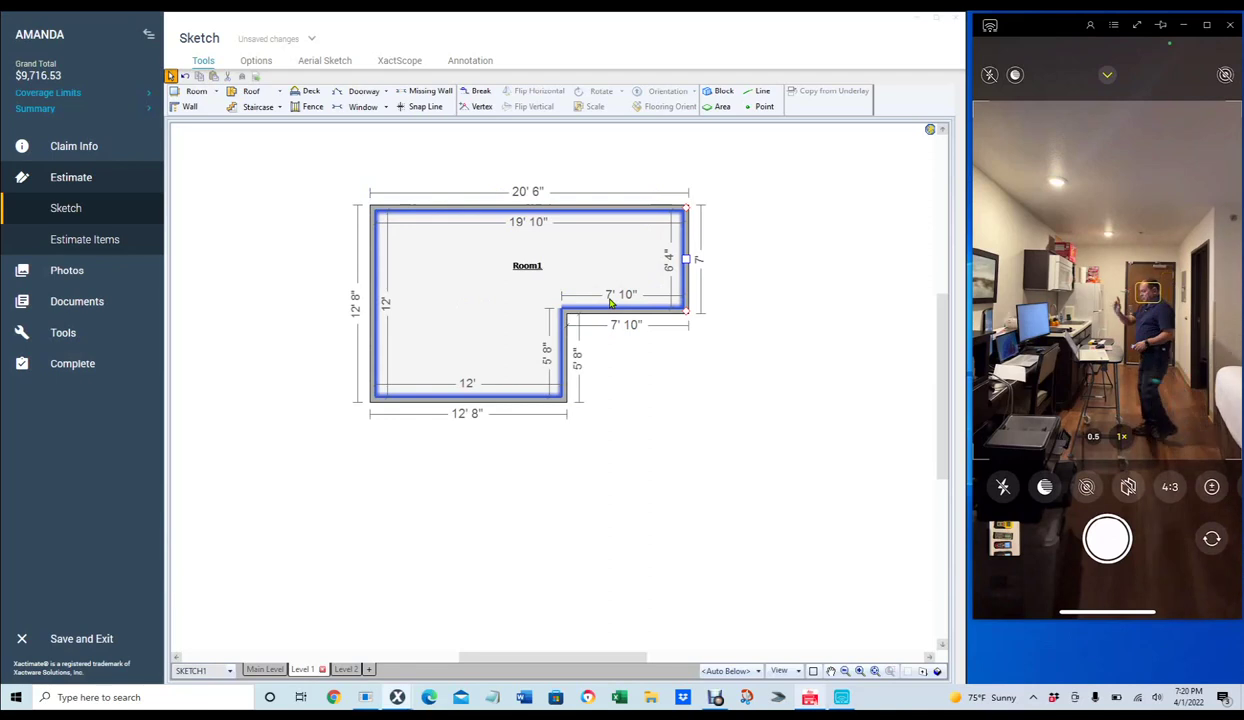
# Step: Move the lower wall of Room1's right extension downward and set the extension's inside depth to 7' 4"
pyautogui.click(617, 261)
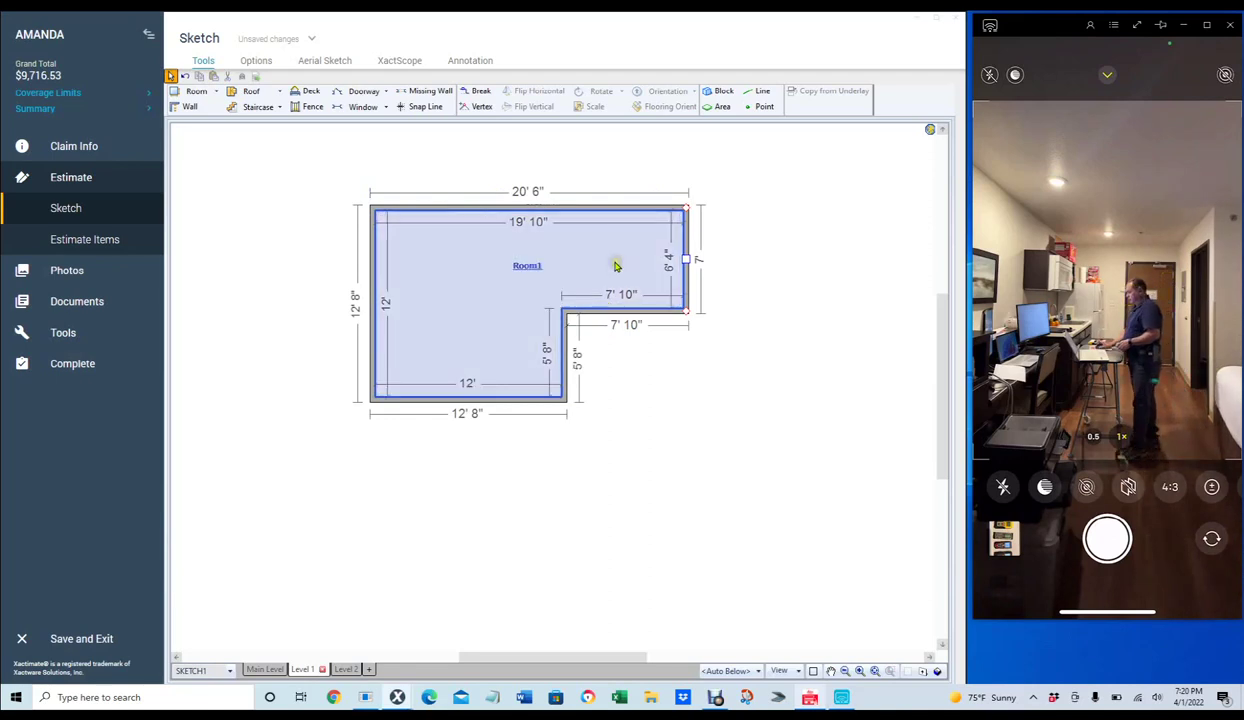
pyautogui.click(614, 263)
pyautogui.click(629, 316)
pyautogui.moveTo(629, 316); pyautogui.dragTo(627, 325)
pyautogui.click(666, 270)
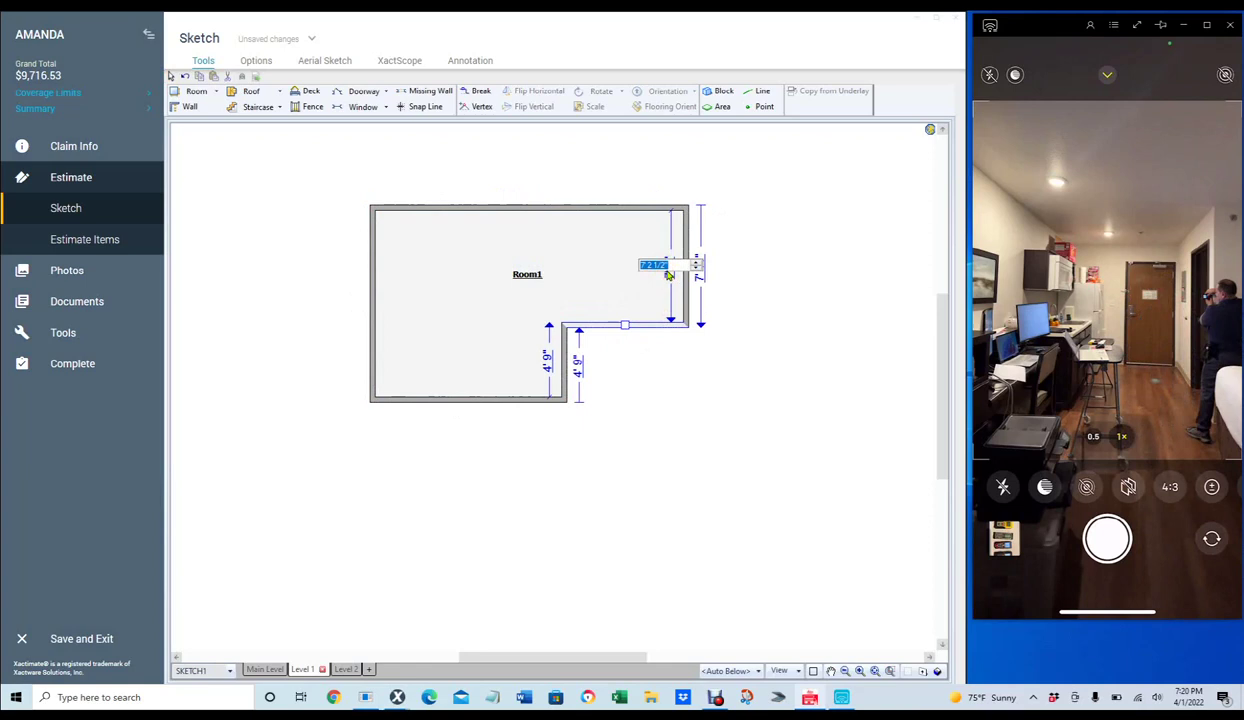
pyautogui.click(668, 274)
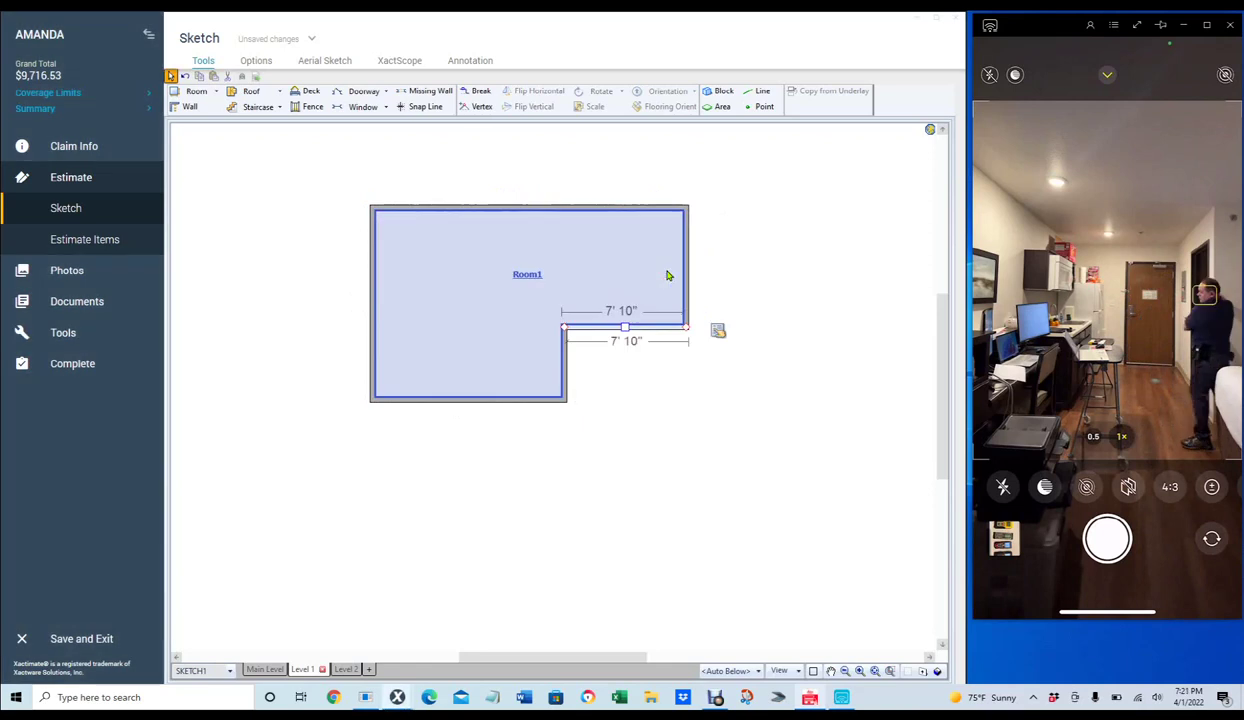
# Step: Move Room1's bottom wall downward and set the inside length of the short vertical wall at the recess to 6' 1"
pyautogui.click(479, 358)
pyautogui.click(479, 431)
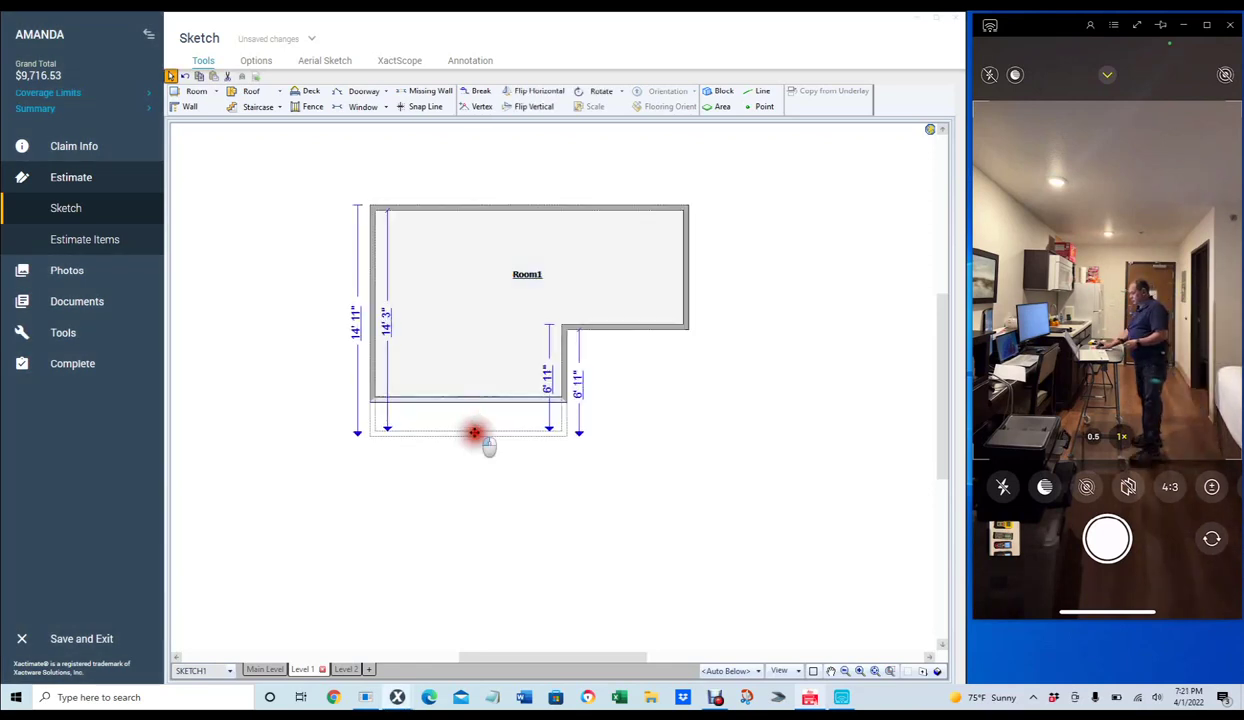
pyautogui.click(549, 389)
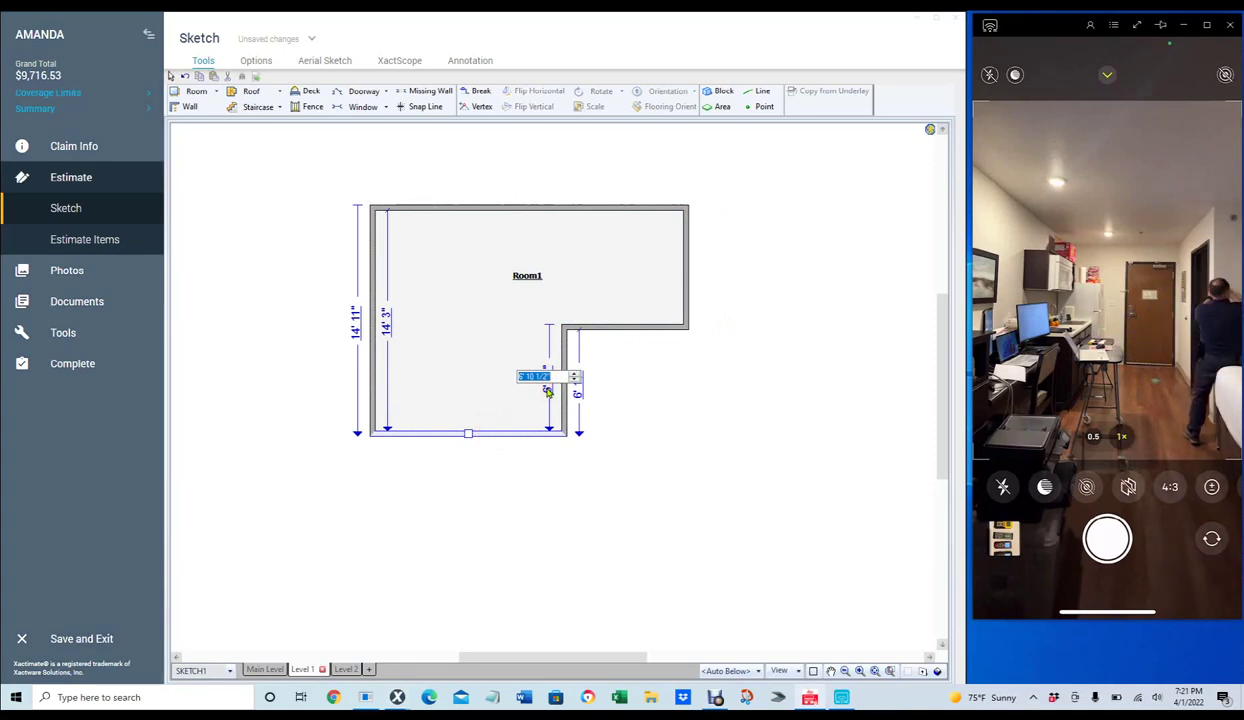
pyautogui.write('6')
pyautogui.press('Return')
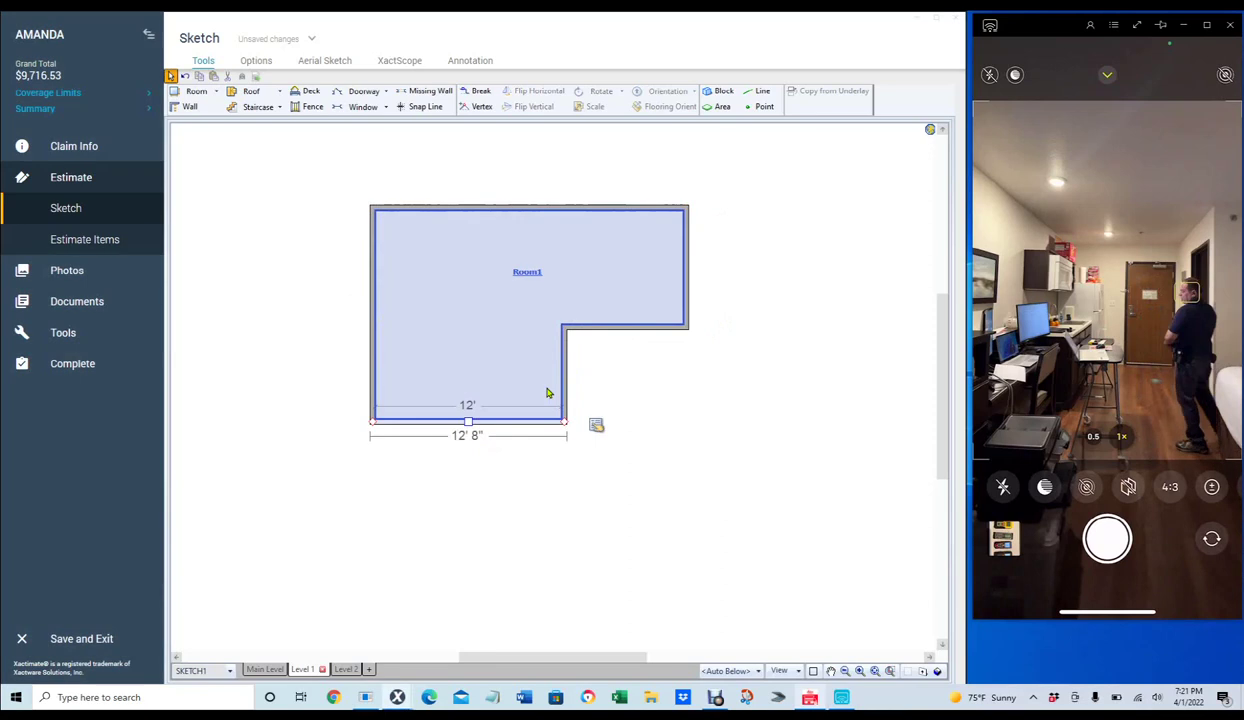
# Step: Move Room1's left wall outward, set the inside length of the bottom wall to 14' 1", and deselect the room
pyautogui.click(405, 328)
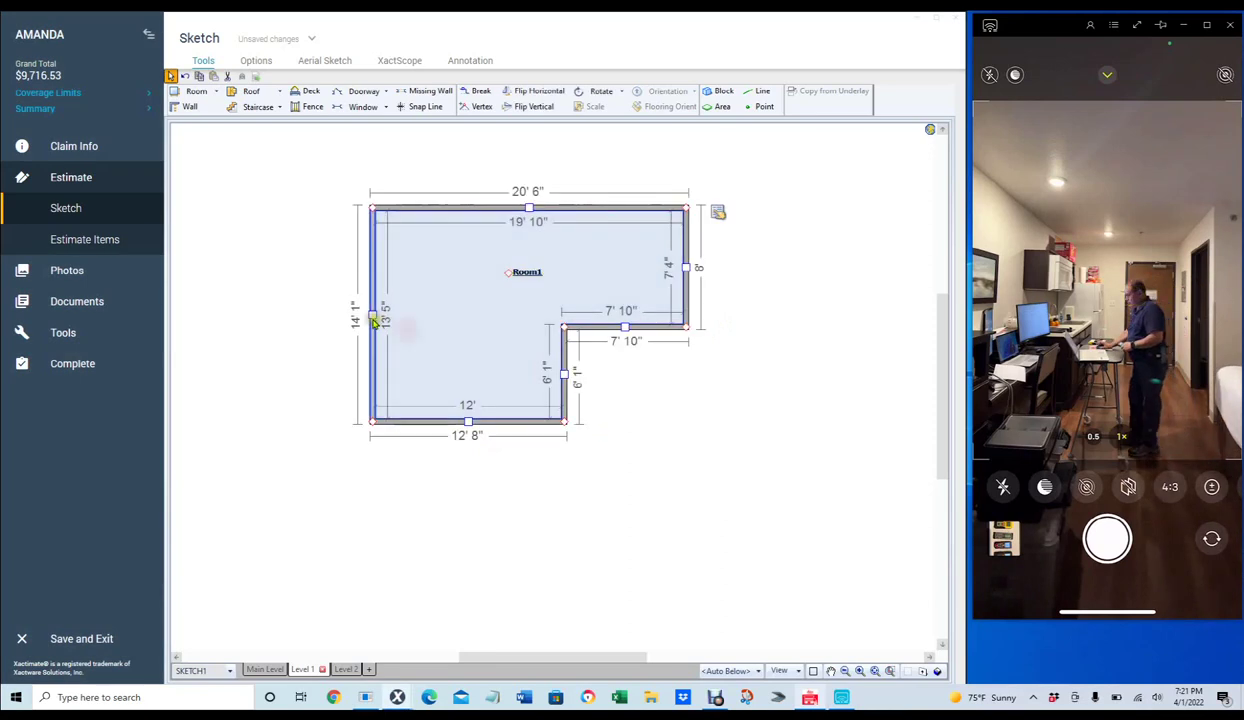
pyautogui.click(368, 312)
pyautogui.moveTo(366, 313); pyautogui.dragTo(364, 314)
pyautogui.click(465, 404)
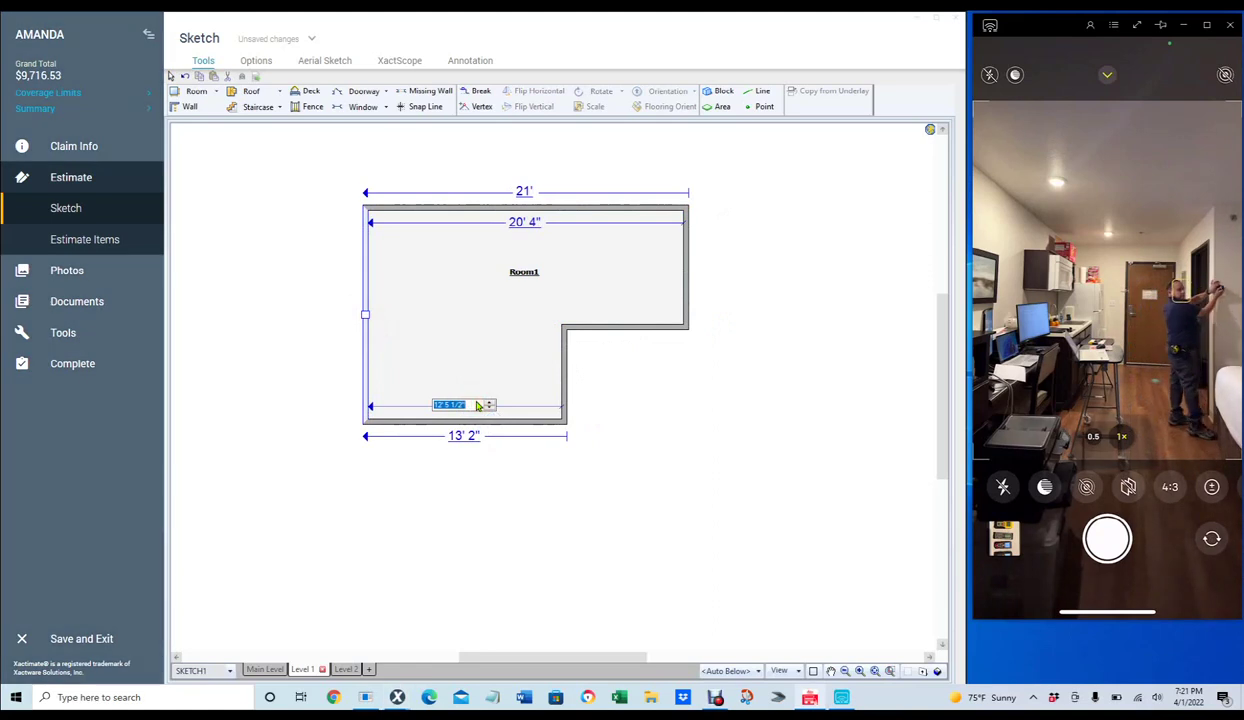
pyautogui.write('14')
pyautogui.press('Return')
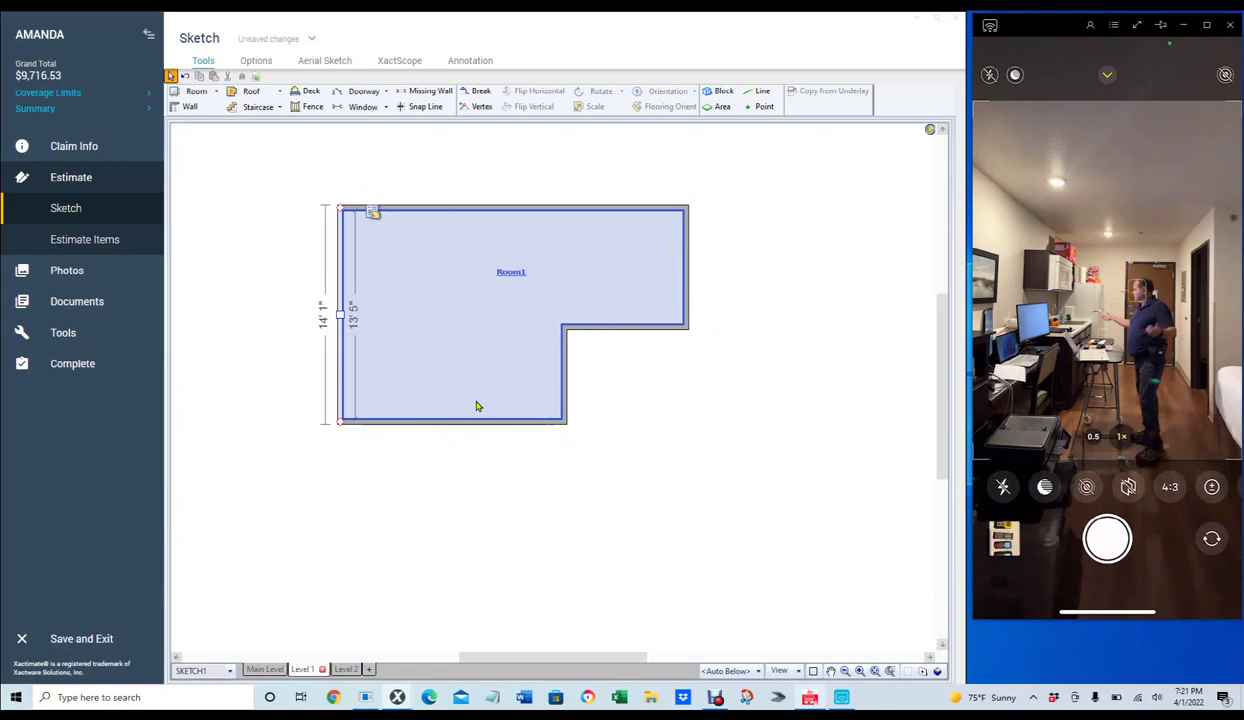
pyautogui.click(645, 427)
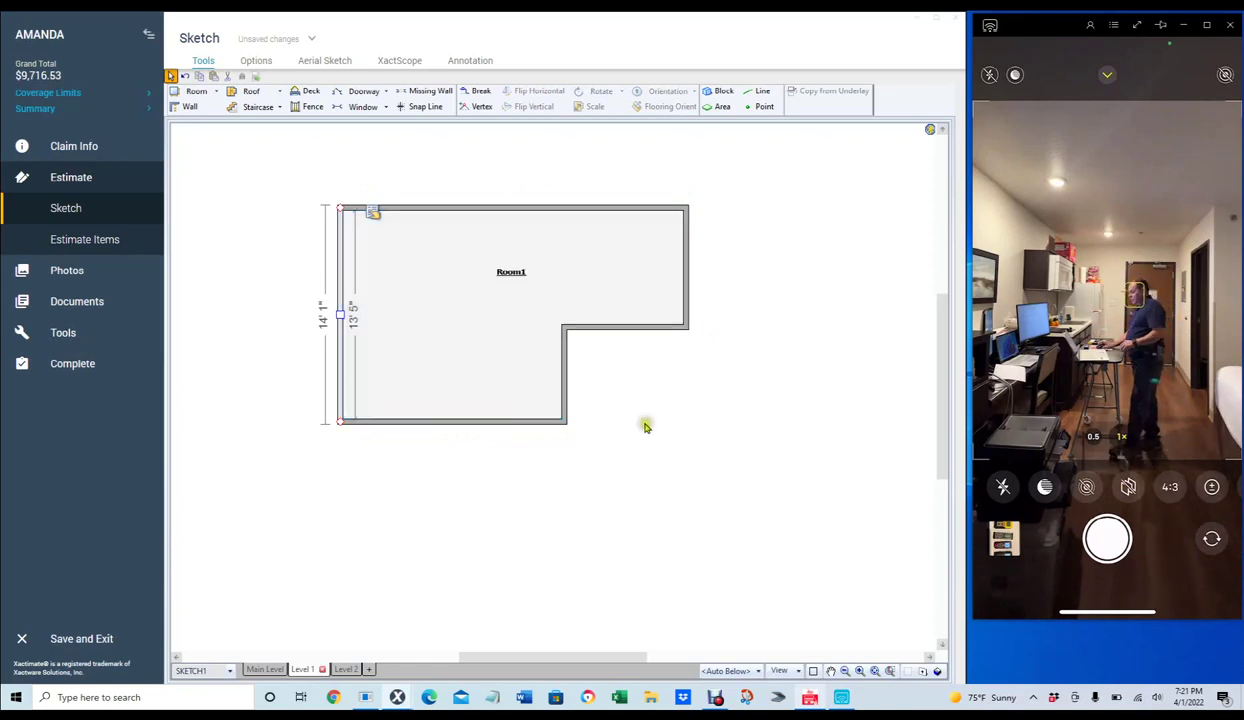
pyautogui.click(645, 427)
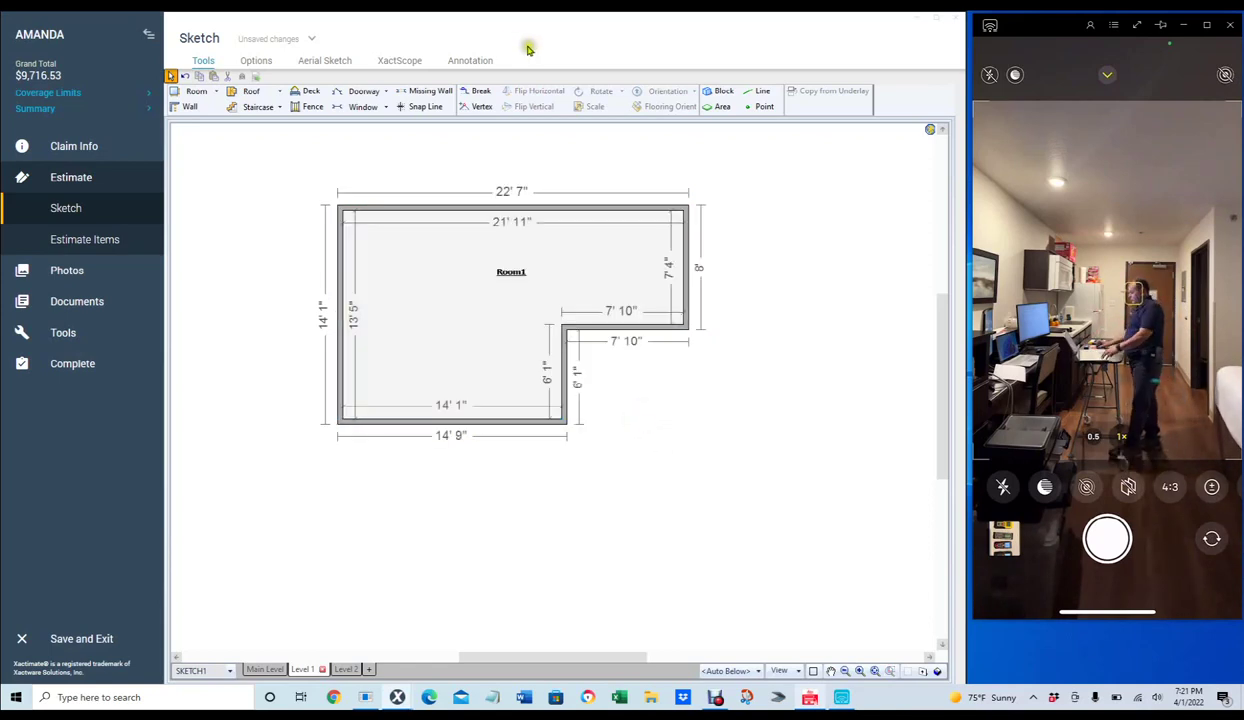
# Step: Extrude a new room from the recess wall down to Room1's bottom wall line and name it Bathroom
pyautogui.click(503, 253)
pyautogui.click(630, 330)
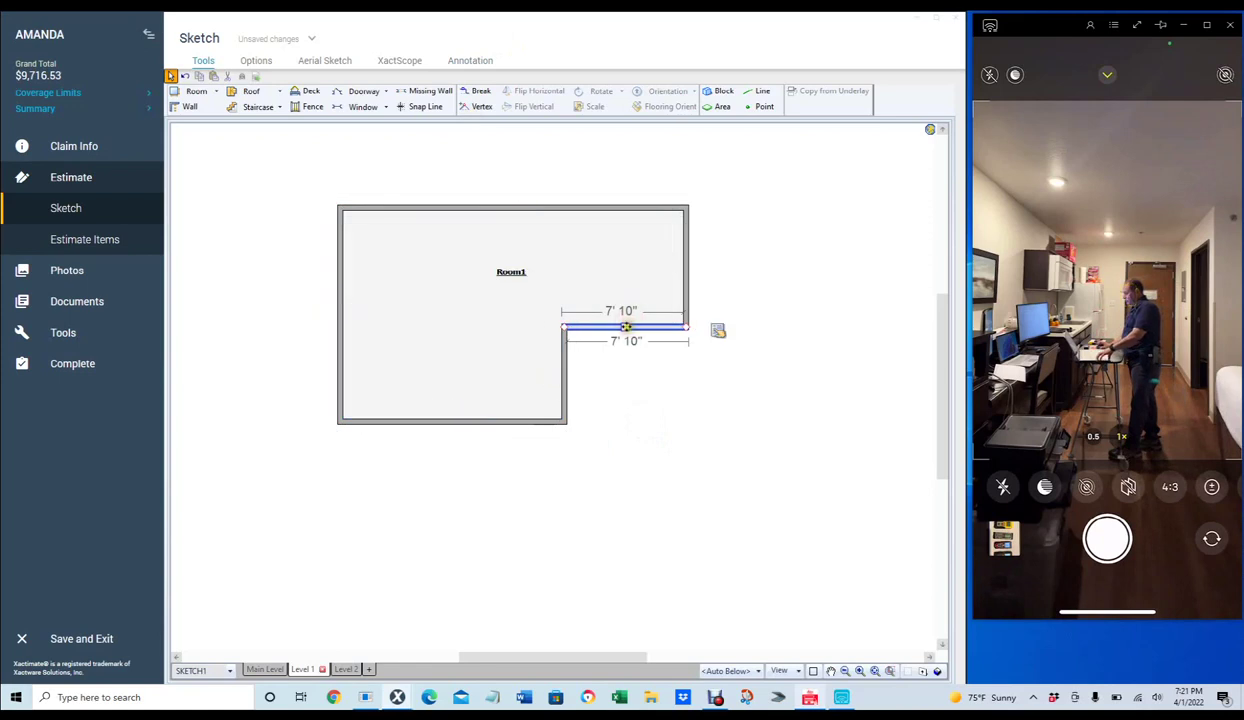
pyautogui.moveTo(626, 333); pyautogui.dragTo(624, 422)
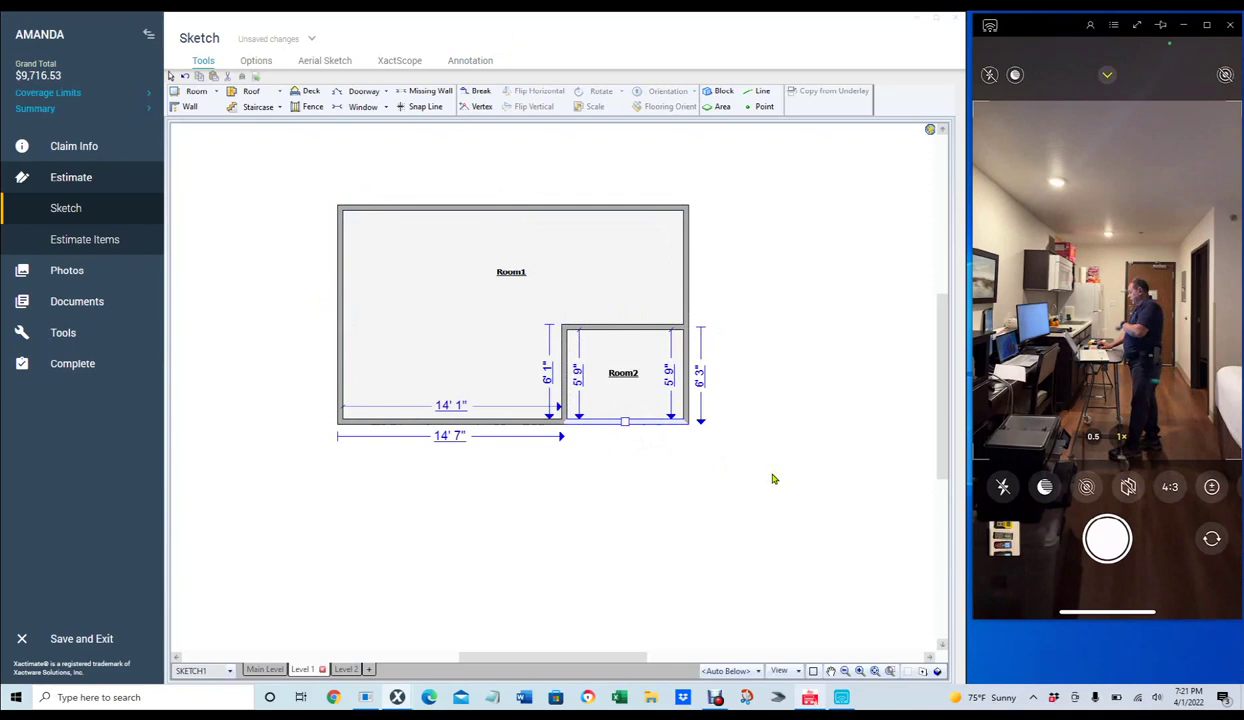
pyautogui.click(616, 368)
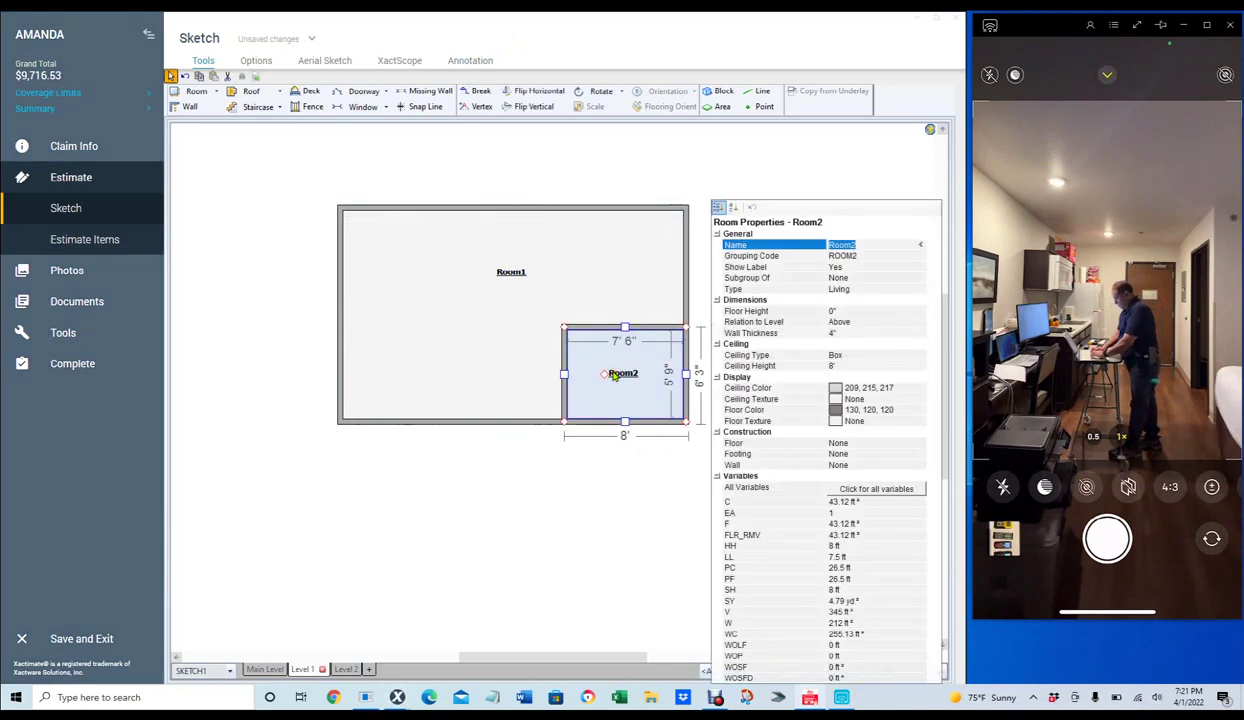
pyautogui.write('Bathr')
pyautogui.press('Return')
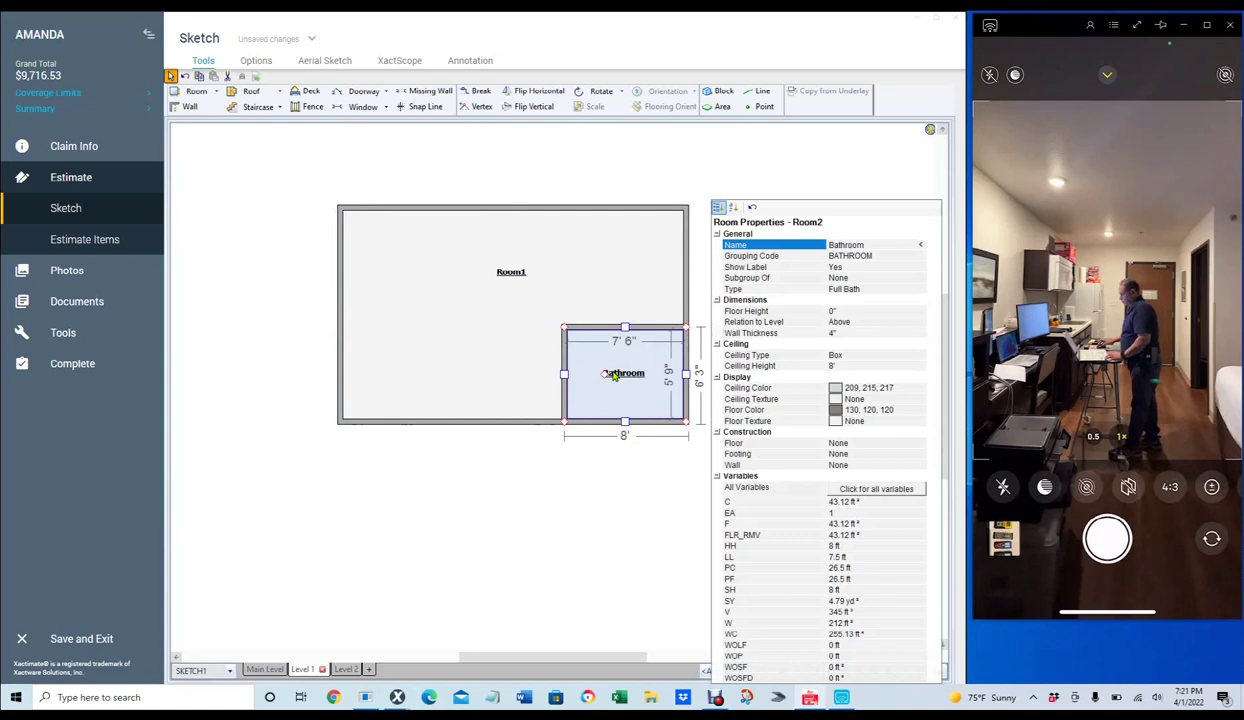
# Step: Split off the part of Room1 above the Bathroom as a separate room and name it Kitchen
pyautogui.click(592, 269)
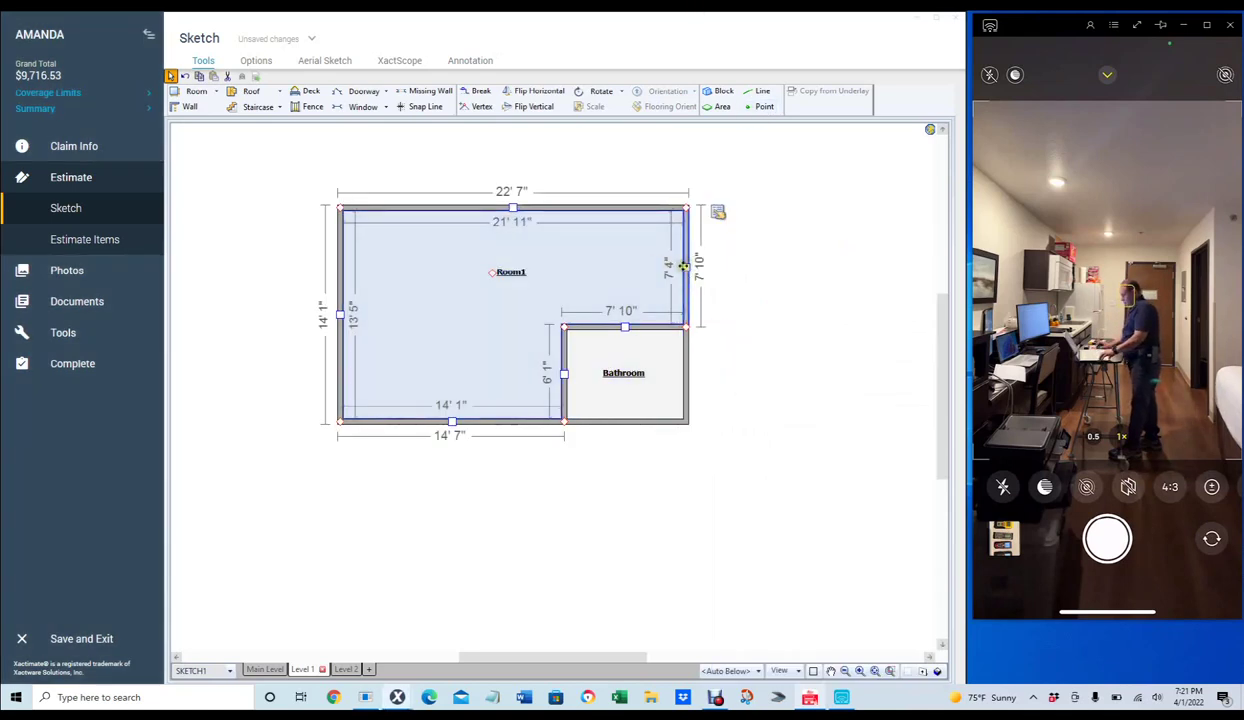
pyautogui.moveTo(683, 265); pyautogui.dragTo(564, 272)
pyautogui.click(624, 268)
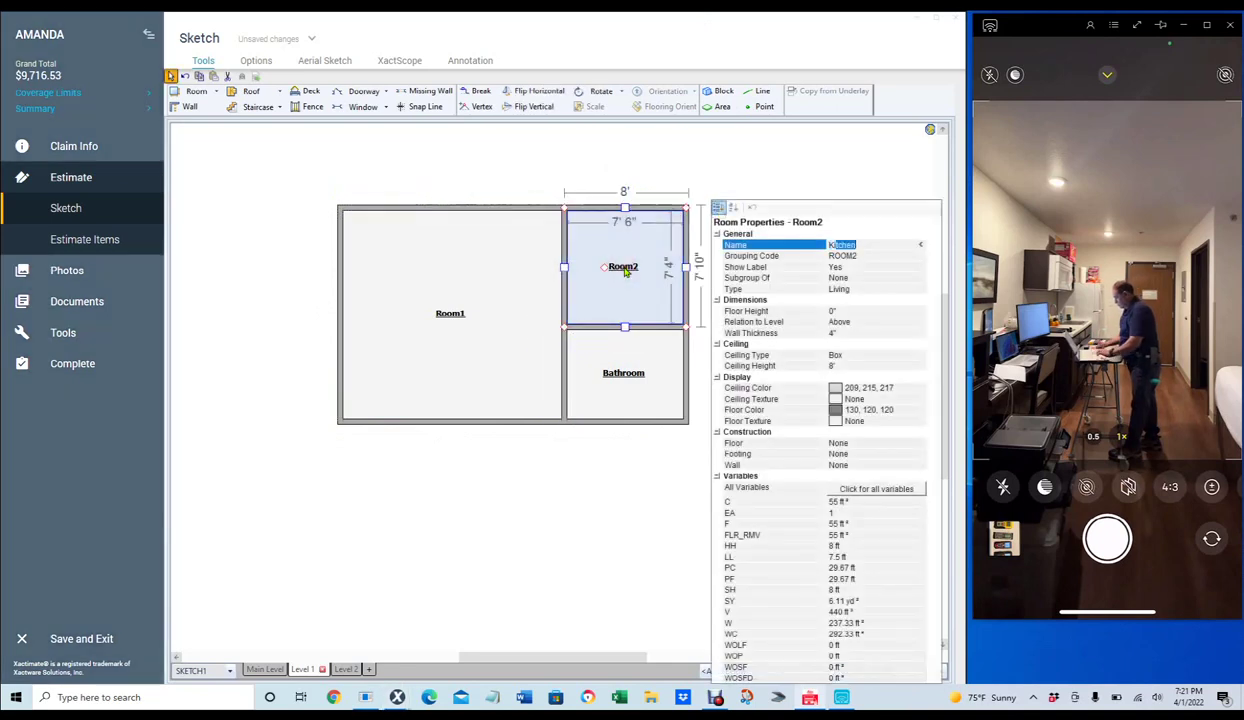
pyautogui.press('Return')
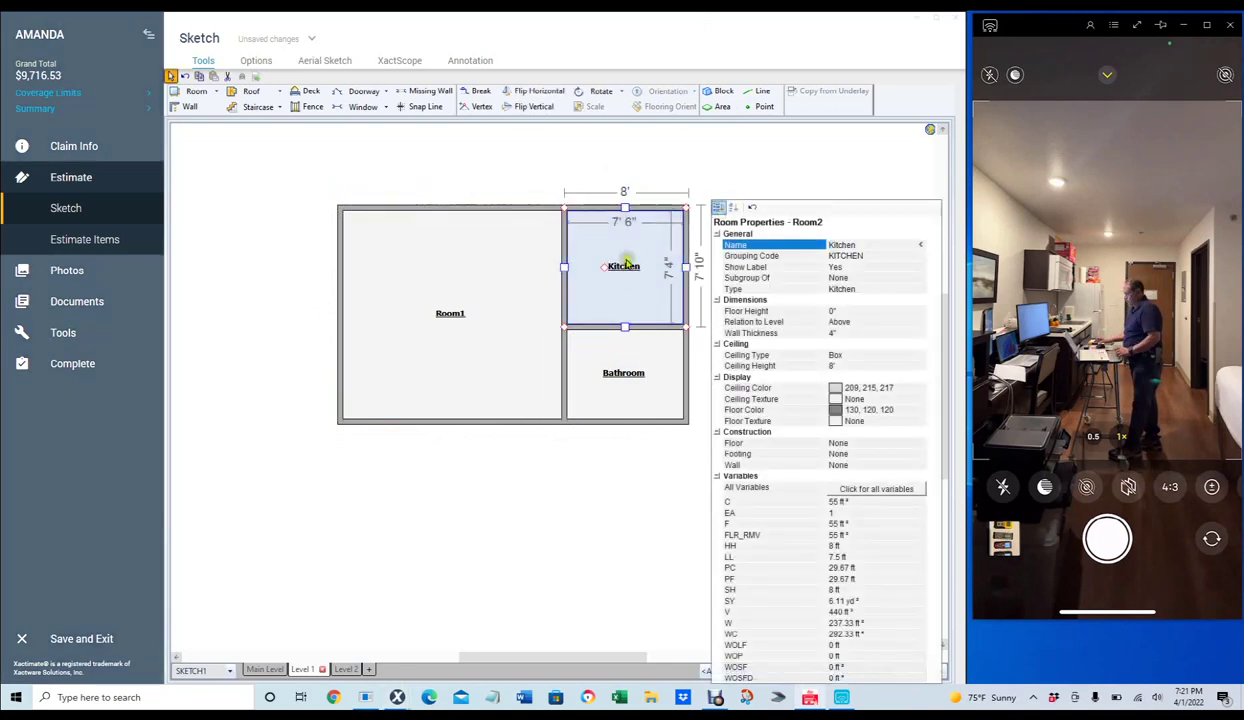
# Step: Rename Room1 as Bedroom/Living and close its room properties
pyautogui.click(452, 314)
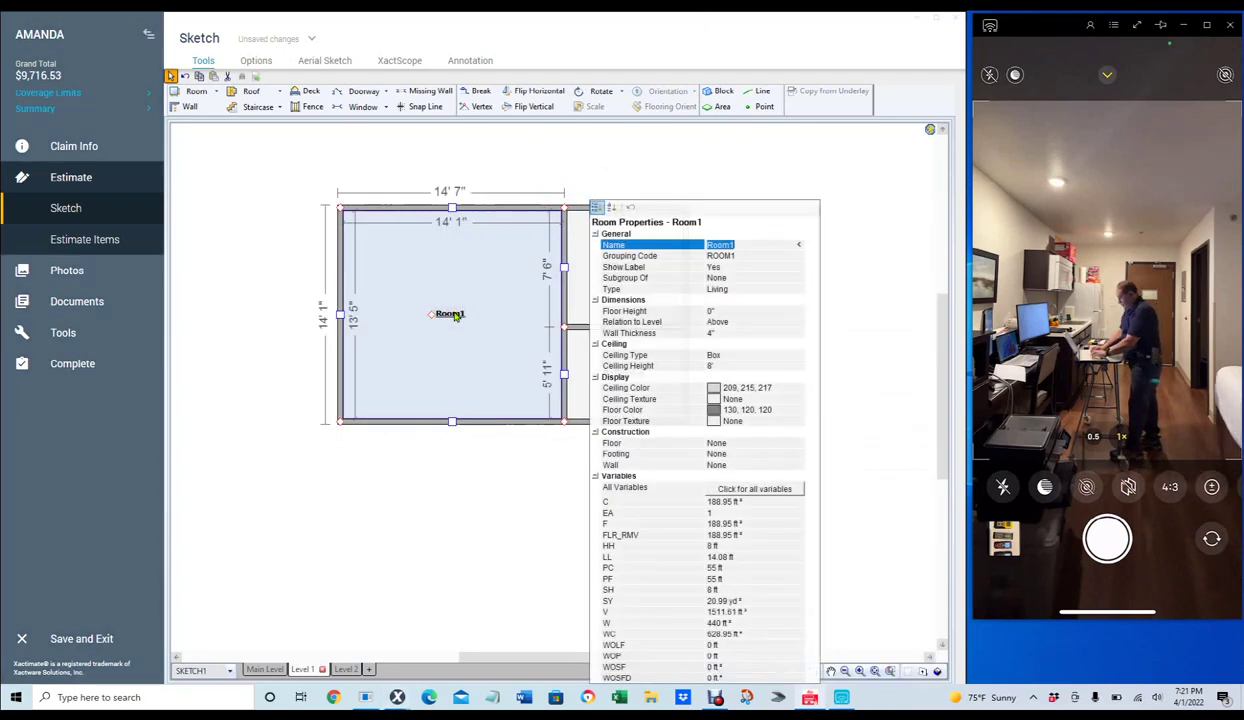
pyautogui.write('Bath')
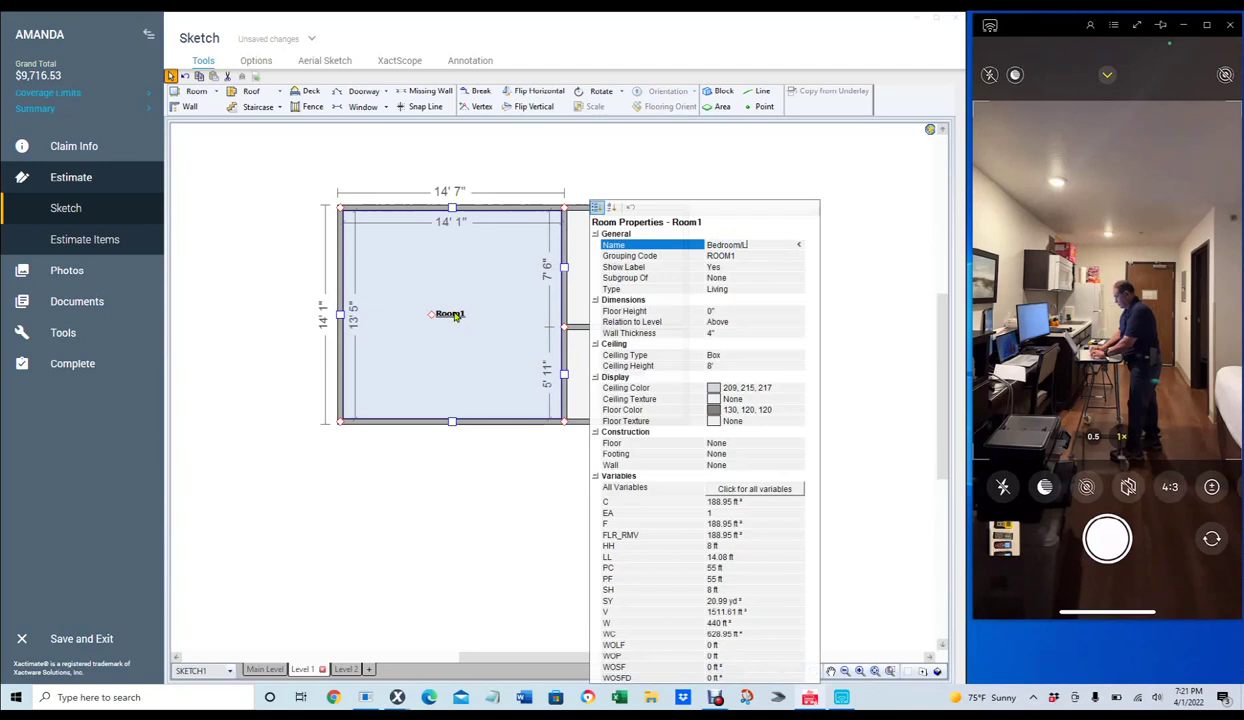
pyautogui.press('Return')
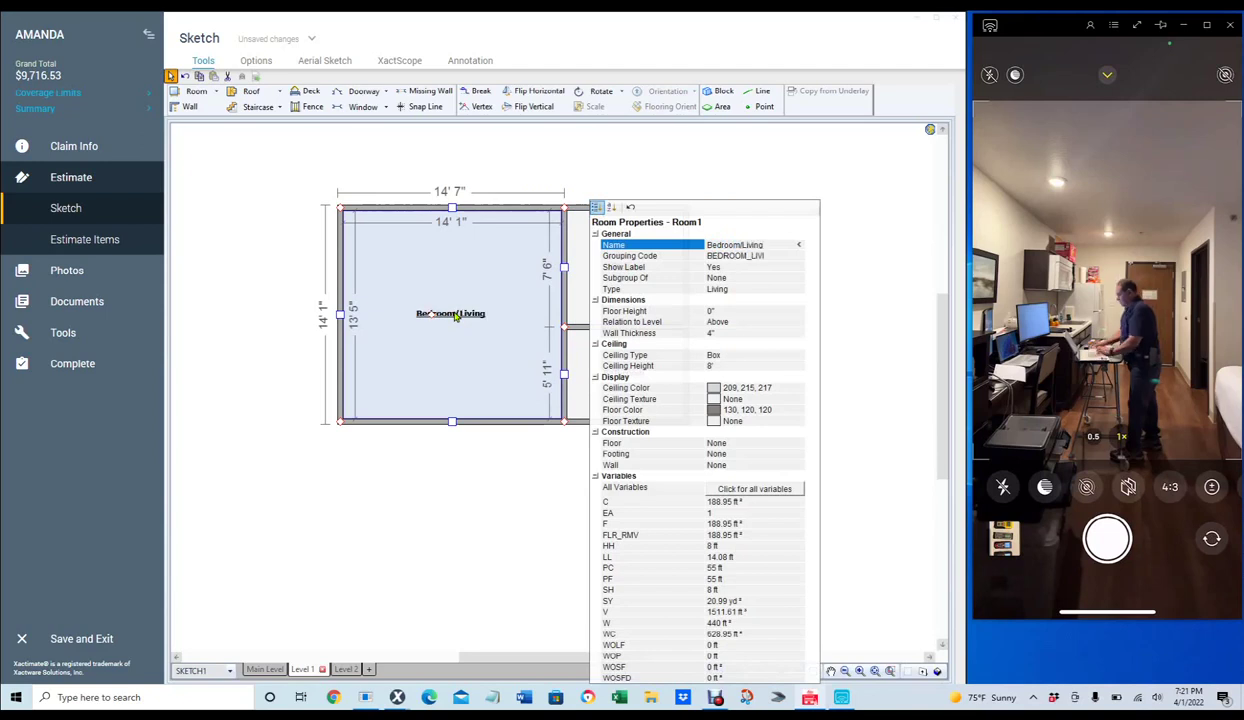
pyautogui.click(513, 508)
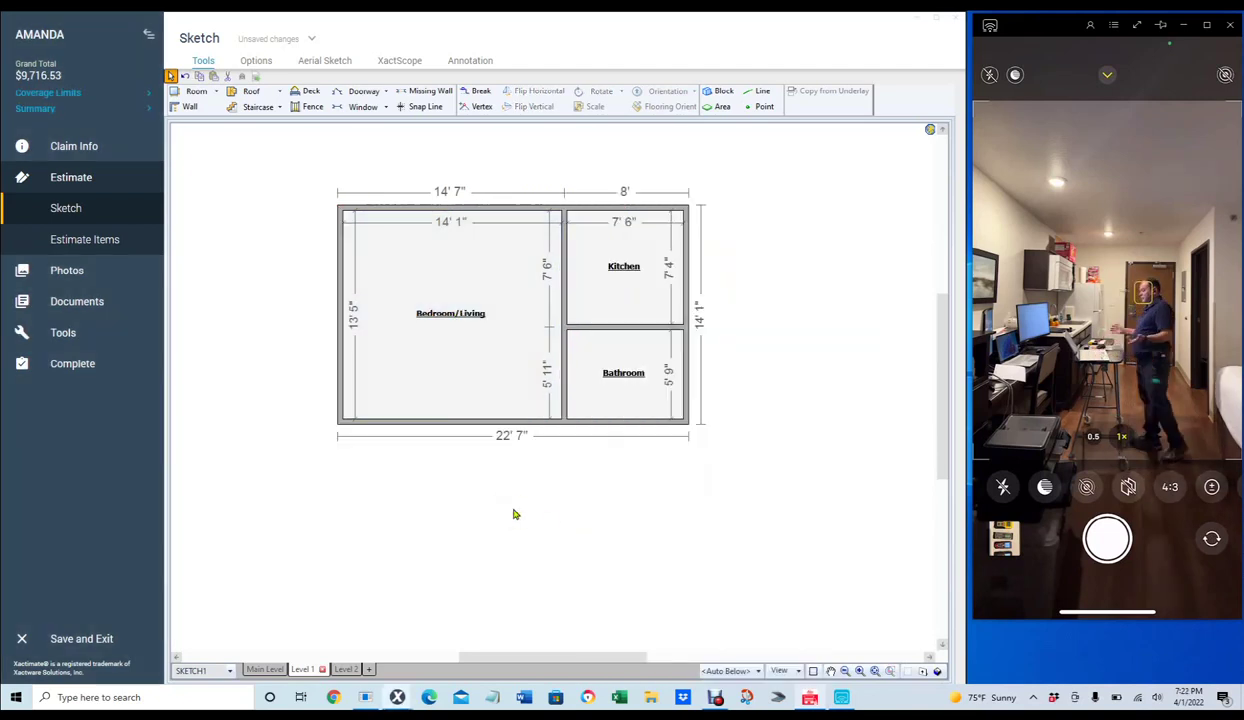
# Step: Remove the wall between the Bedroom/Living room and the Kitchen so the two rooms are open to each other
pyautogui.click(566, 286)
pyautogui.press('Delete')
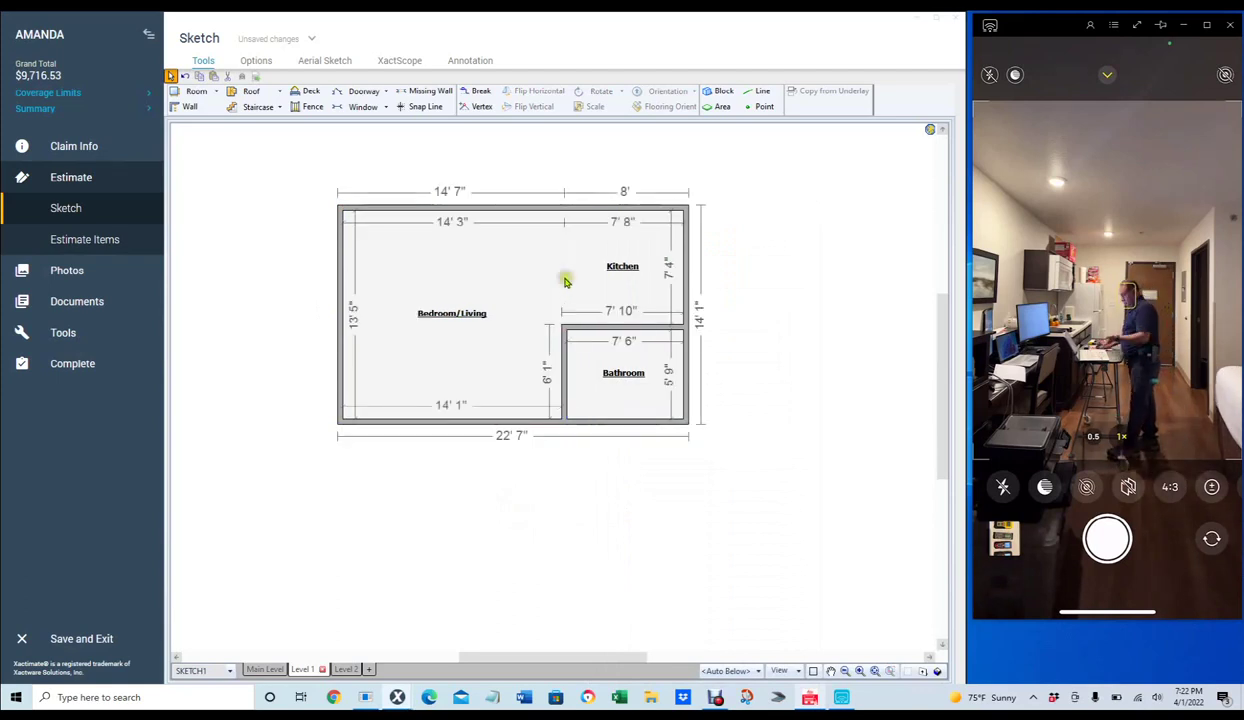
# Step: Insert a 2' 6" doorway in the middle of the wall between Kitchen and Bathroom and make it swing into the Bathroom
pyautogui.press('d')
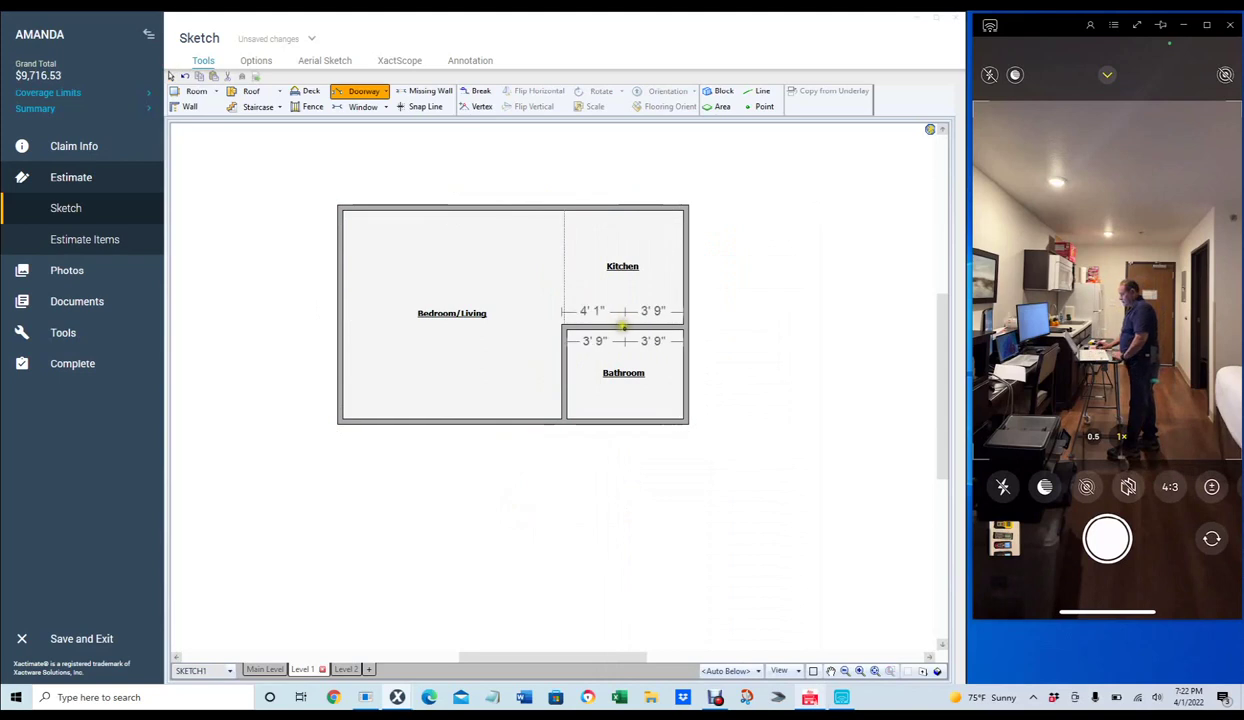
pyautogui.click(622, 326)
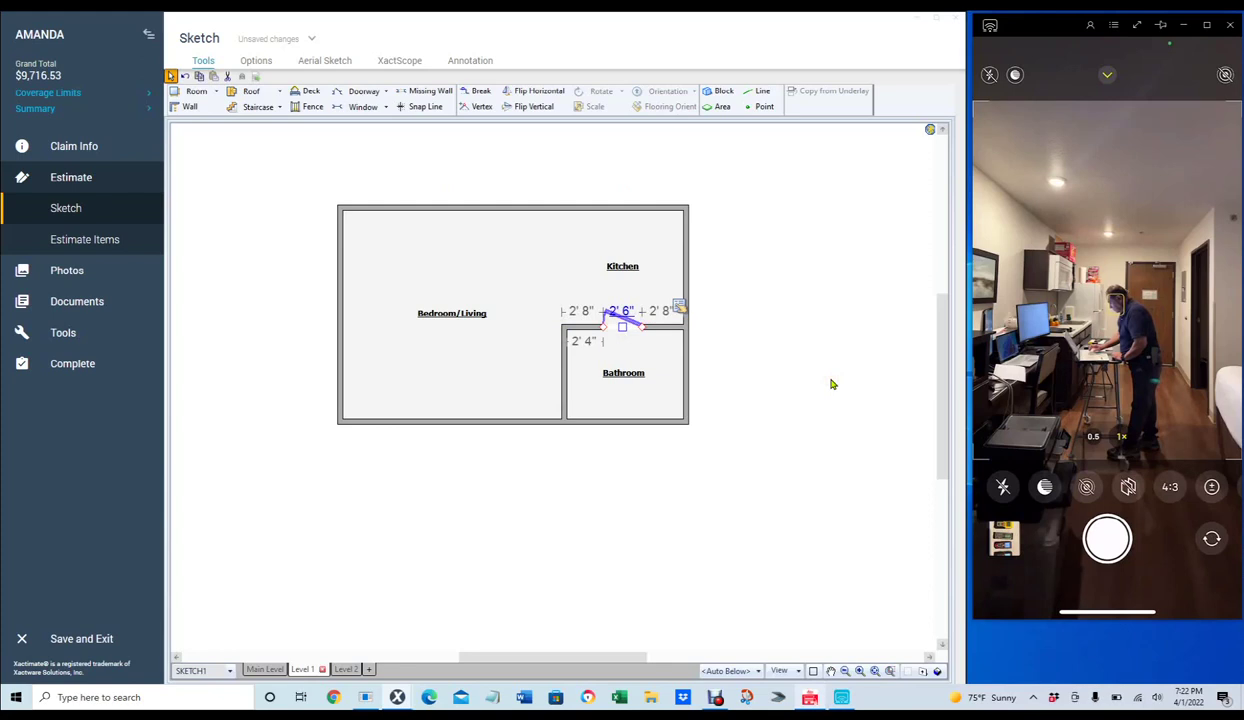
pyautogui.press('space')
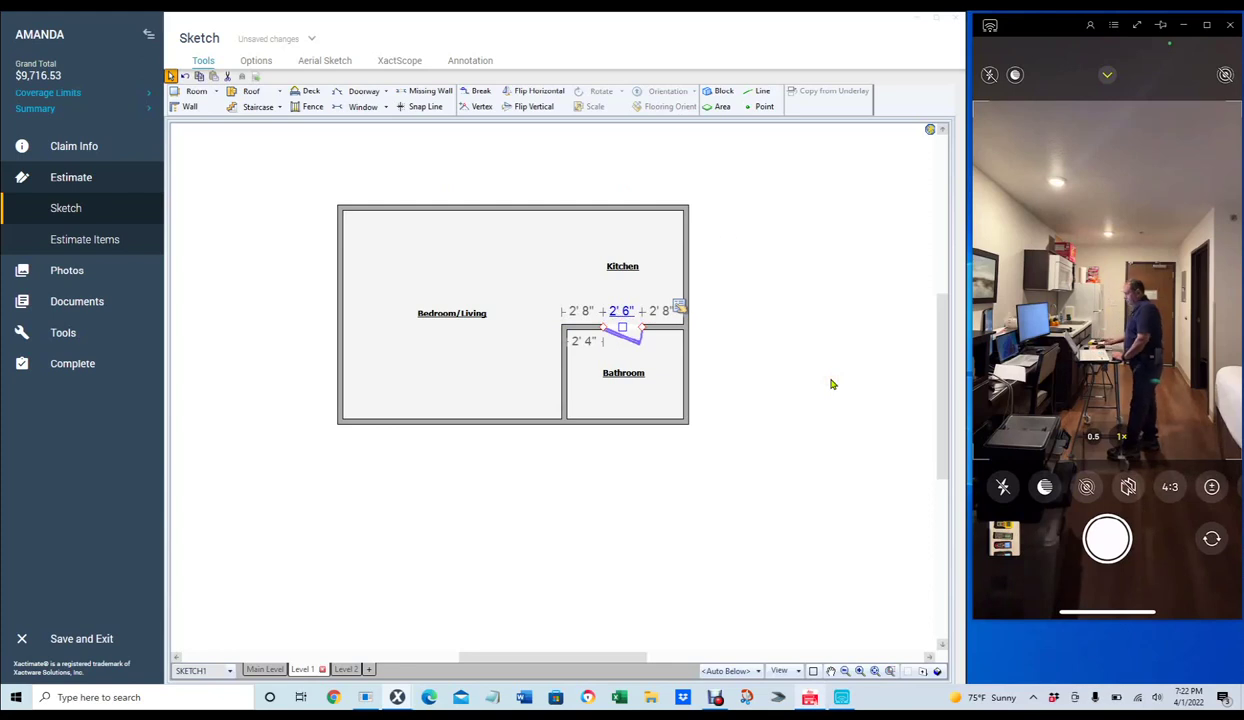
# Step: Set the width of the doorway between Kitchen and Bathroom to 2' 11"
pyautogui.click(619, 311)
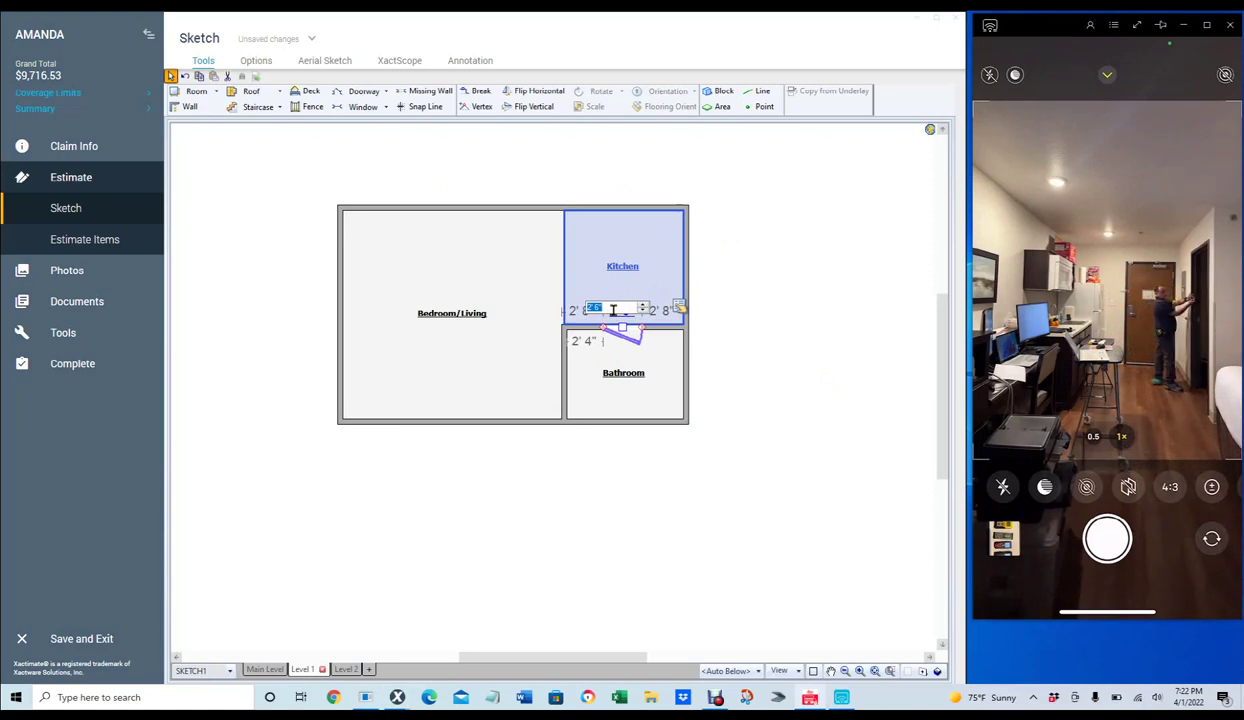
pyautogui.press('Return')
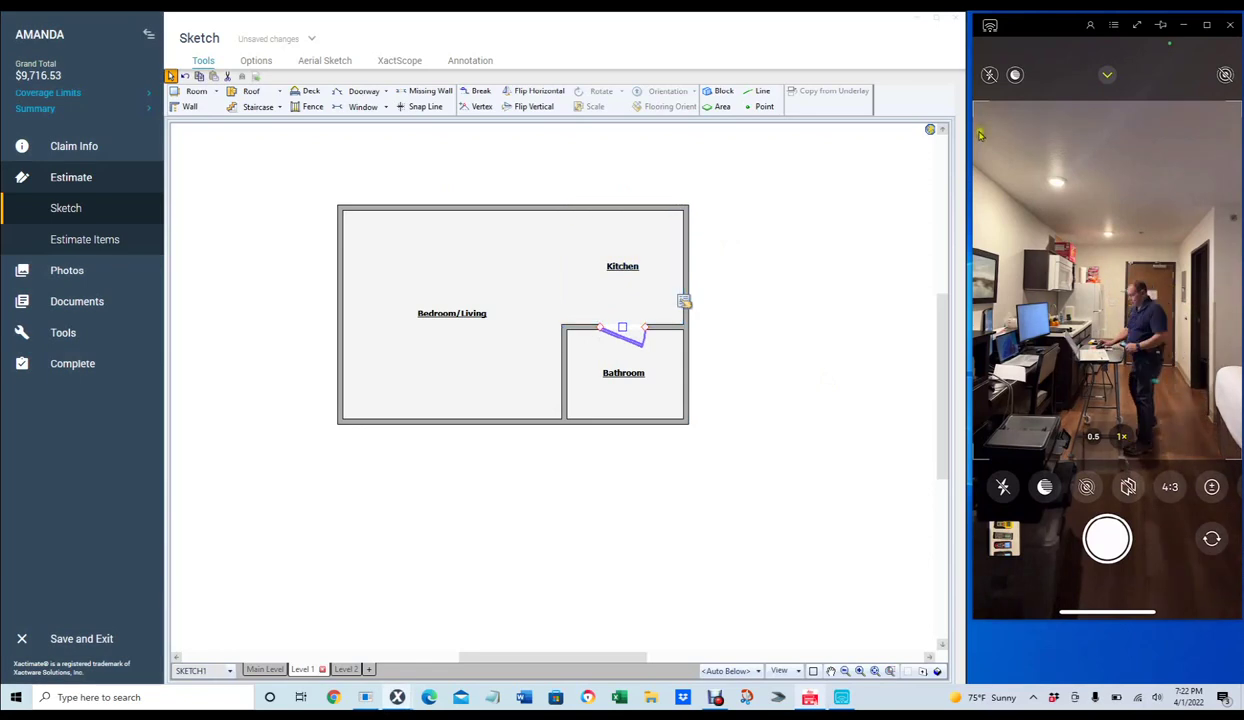
pyautogui.click(842, 303)
pyautogui.click(670, 349)
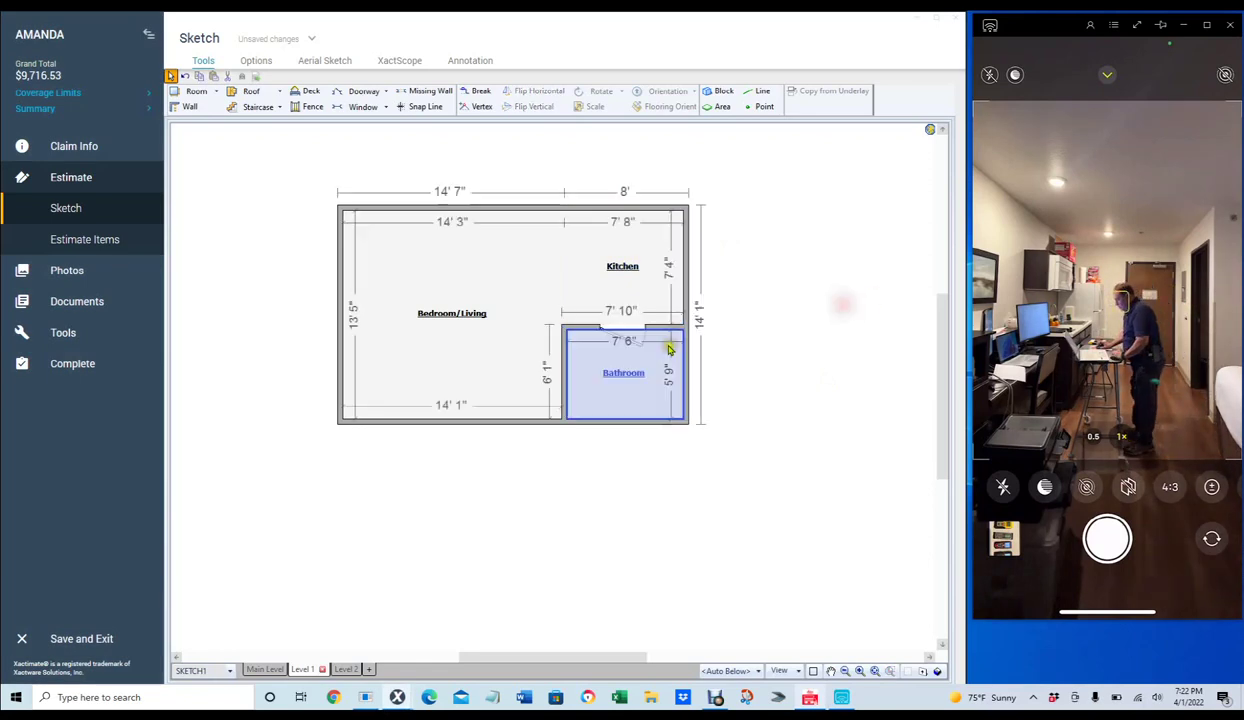
pyautogui.click(612, 329)
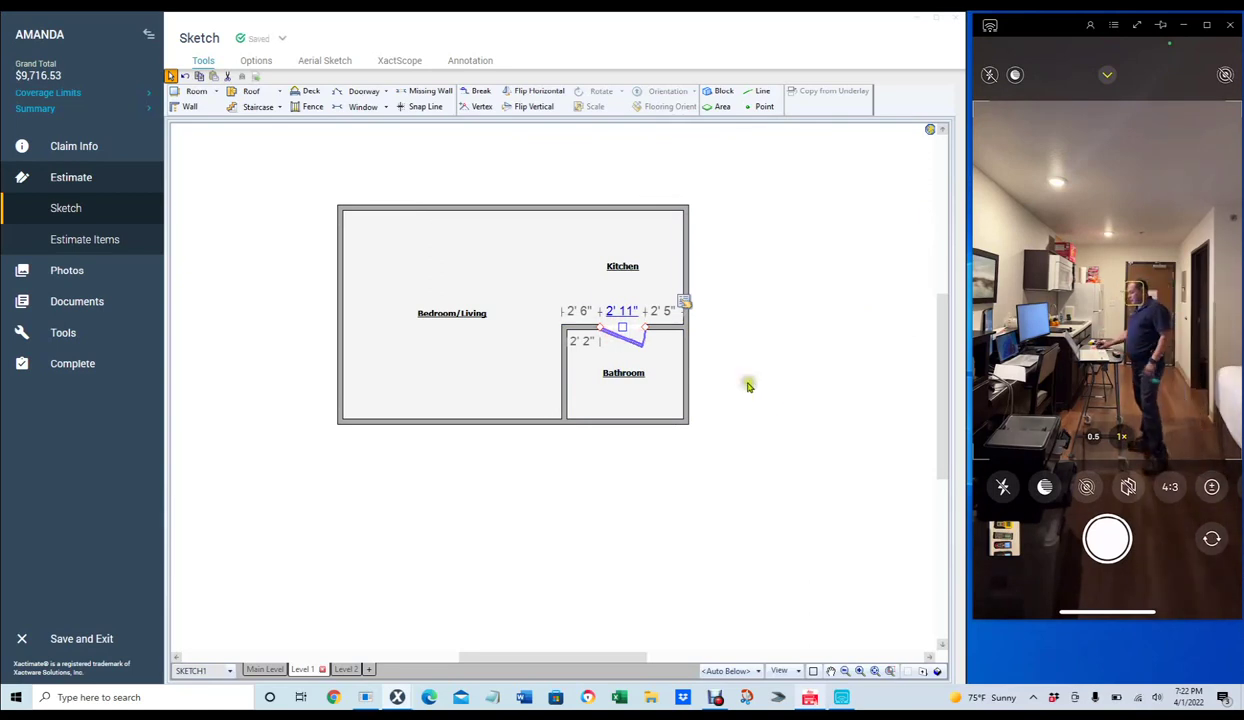
pyautogui.click(621, 311)
pyautogui.click(738, 366)
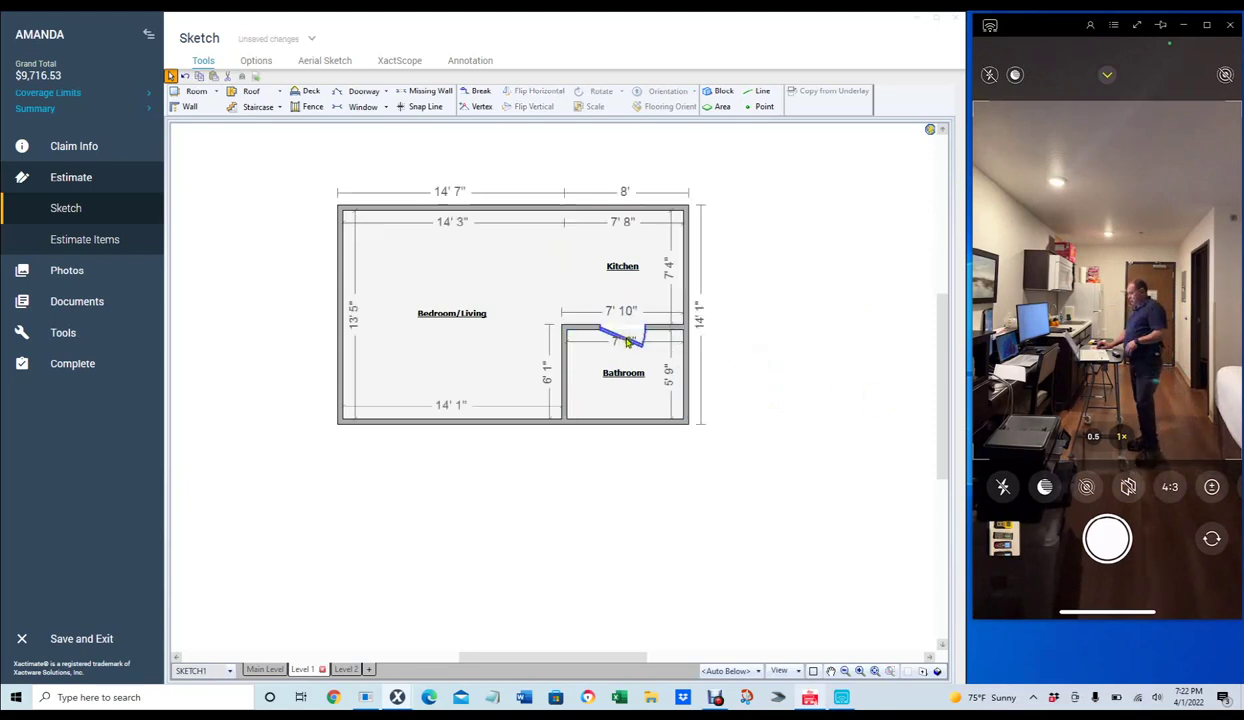
# Step: Insert a 3' doorway in the Kitchen's exterior end wall, swinging into the Kitchen with its hinge on the side nearest the Bathroom
pyautogui.moveTo(640, 343)
pyautogui.mouseDown()
pyautogui.moveTo(650, 300)
pyautogui.moveTo(691, 268)
pyautogui.mouseUp()
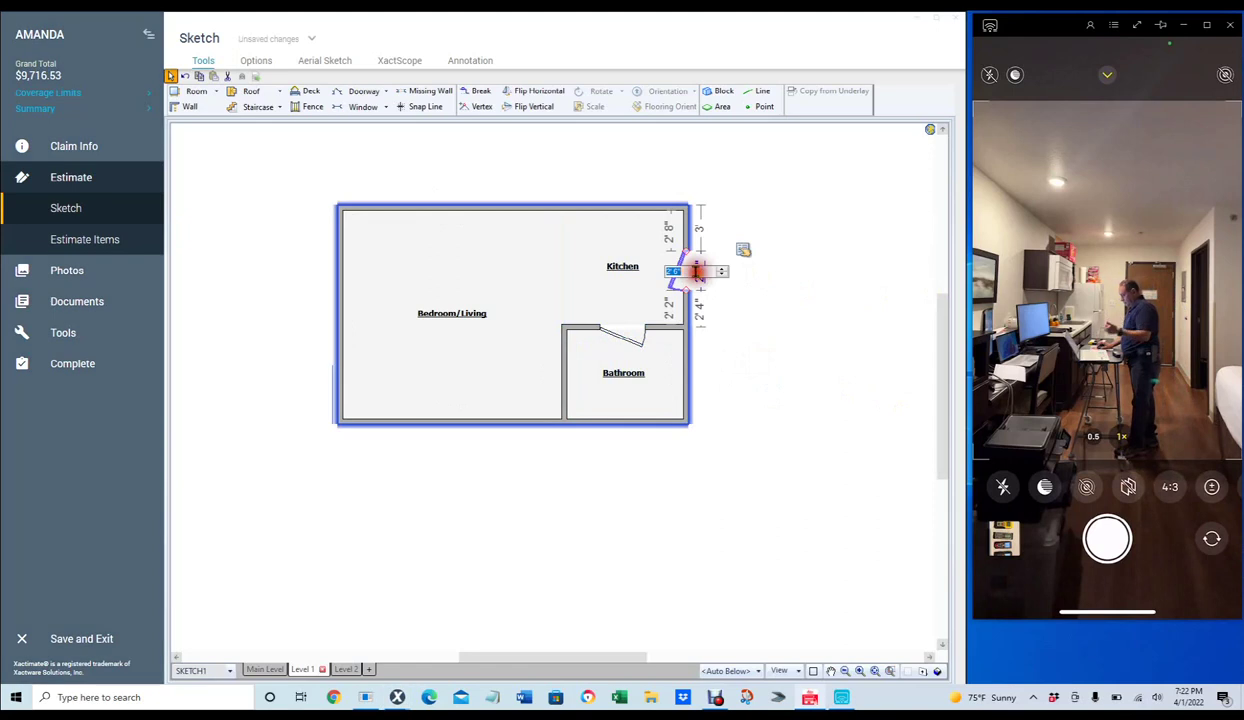
pyautogui.click(694, 270)
pyautogui.click(672, 283)
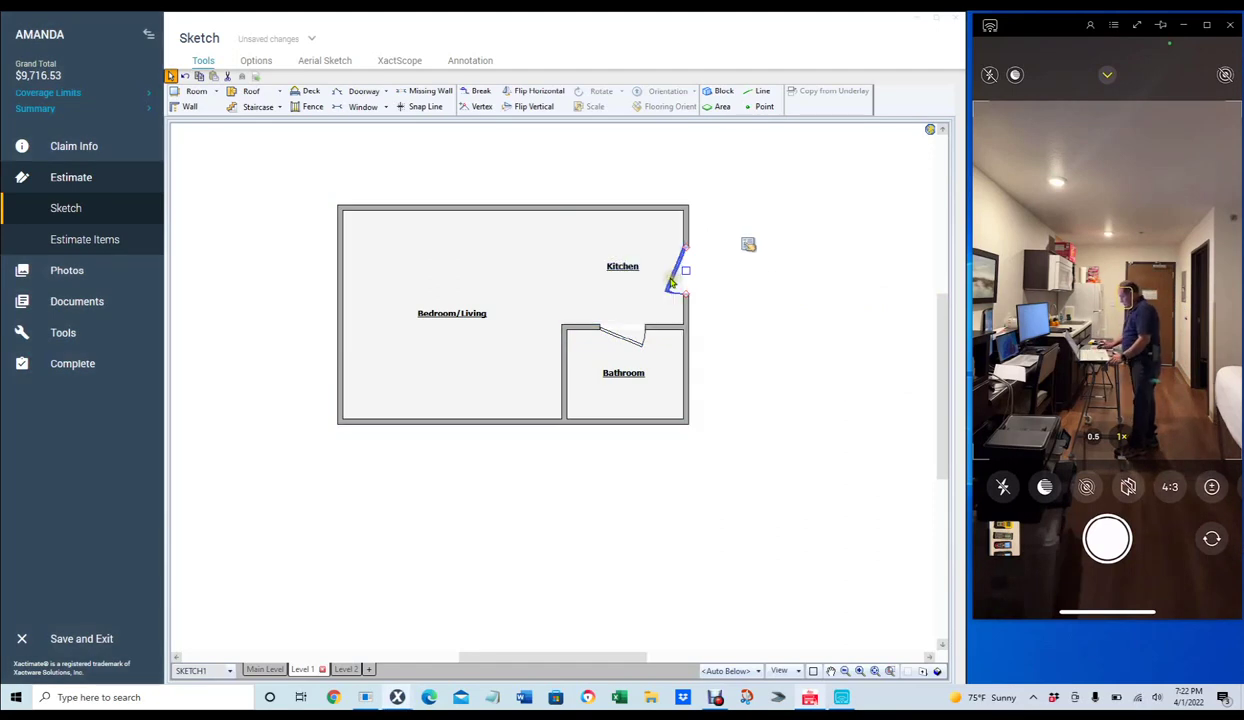
pyautogui.click(672, 283)
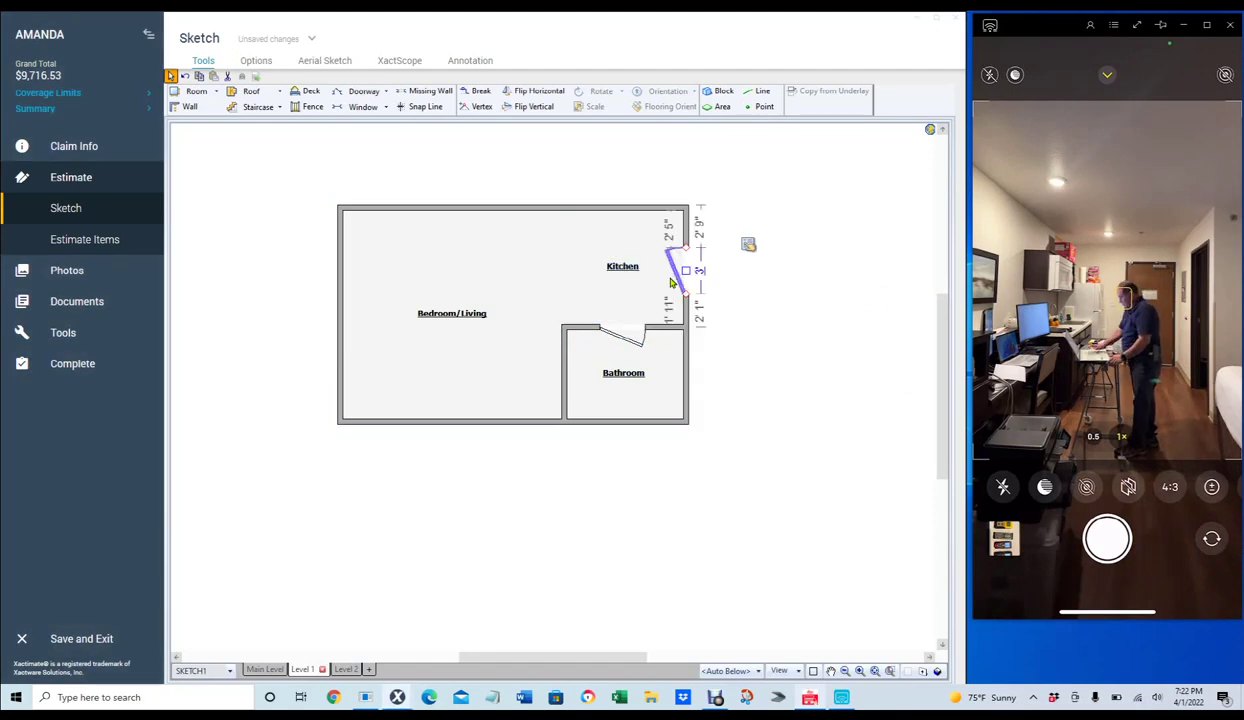
pyautogui.click(741, 375)
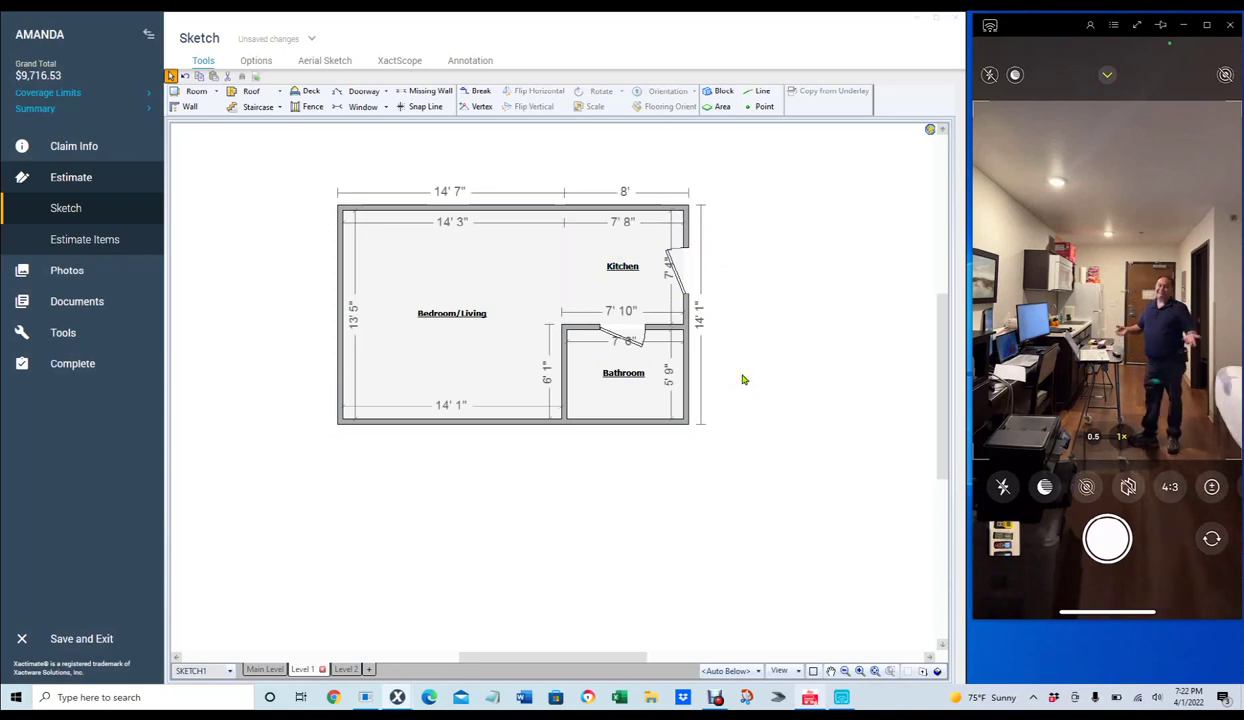